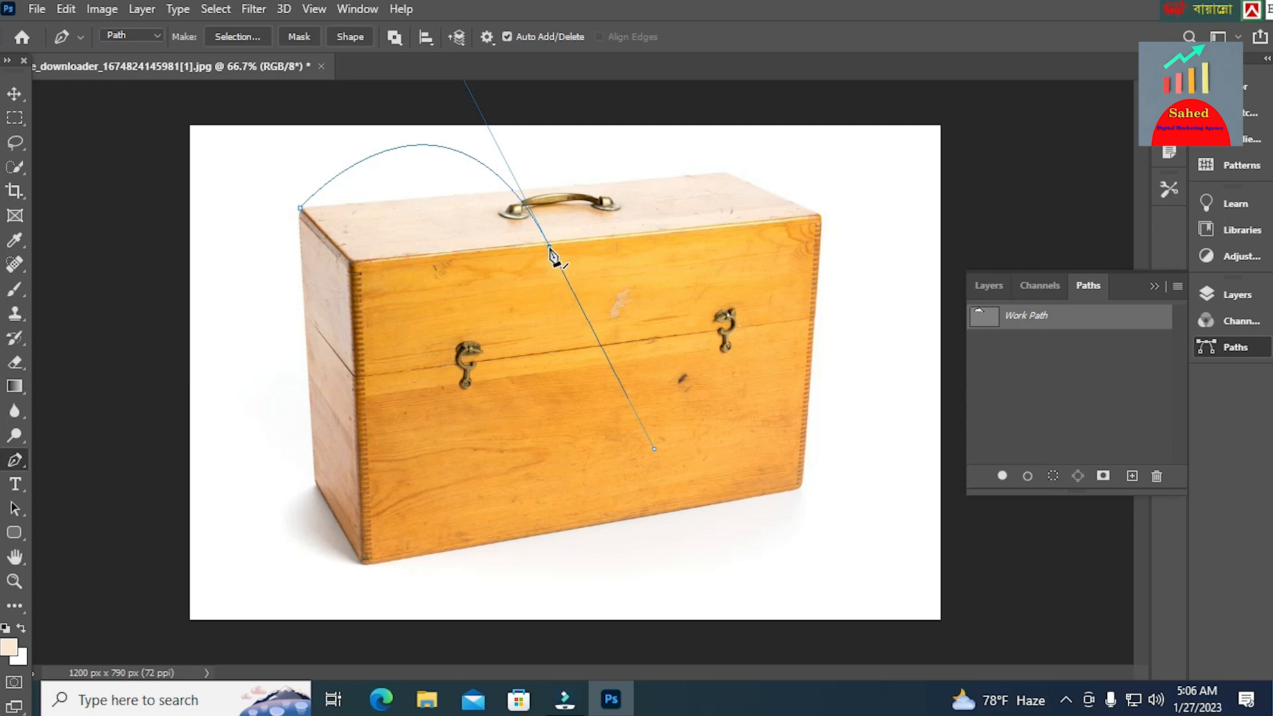
# Step: Continue the curved Pen path onto the box front, remove the outgoing handles, close the path and convert it to a selection
pyautogui.click(549, 248)
pyautogui.click(458, 450)
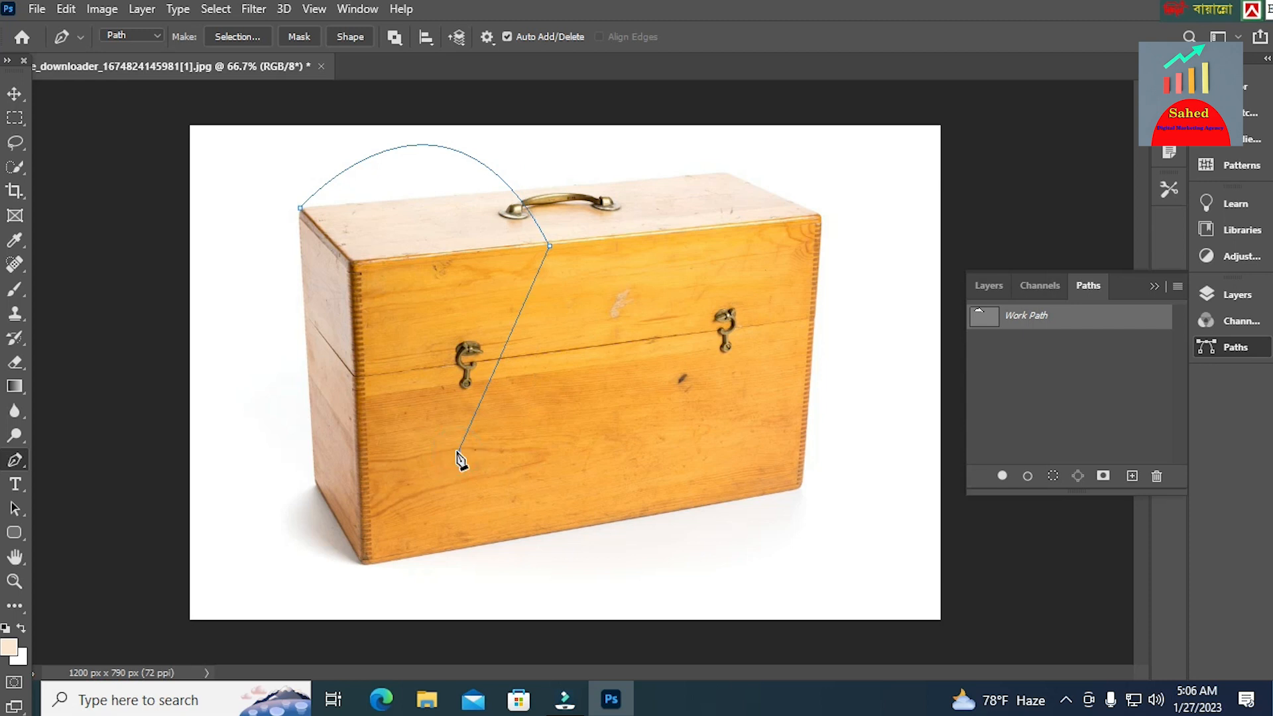
pyautogui.moveTo(459, 453); pyautogui.dragTo(174, 438)
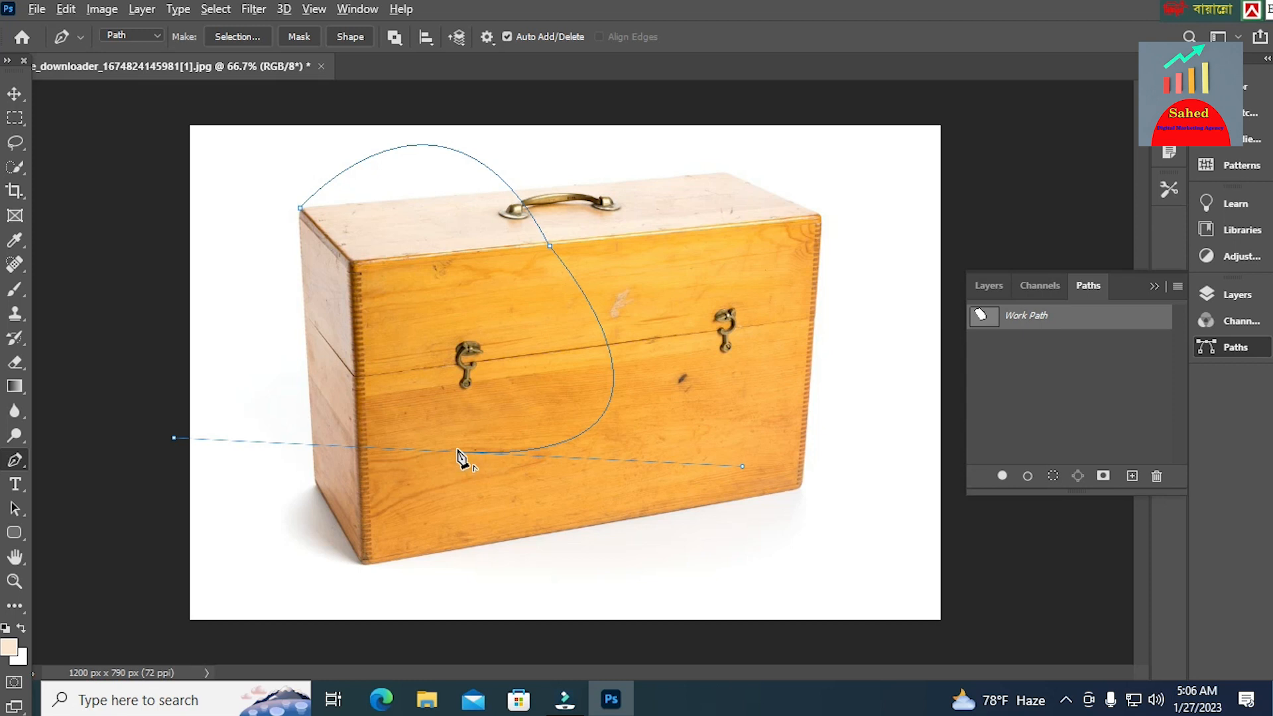
pyautogui.click(459, 451)
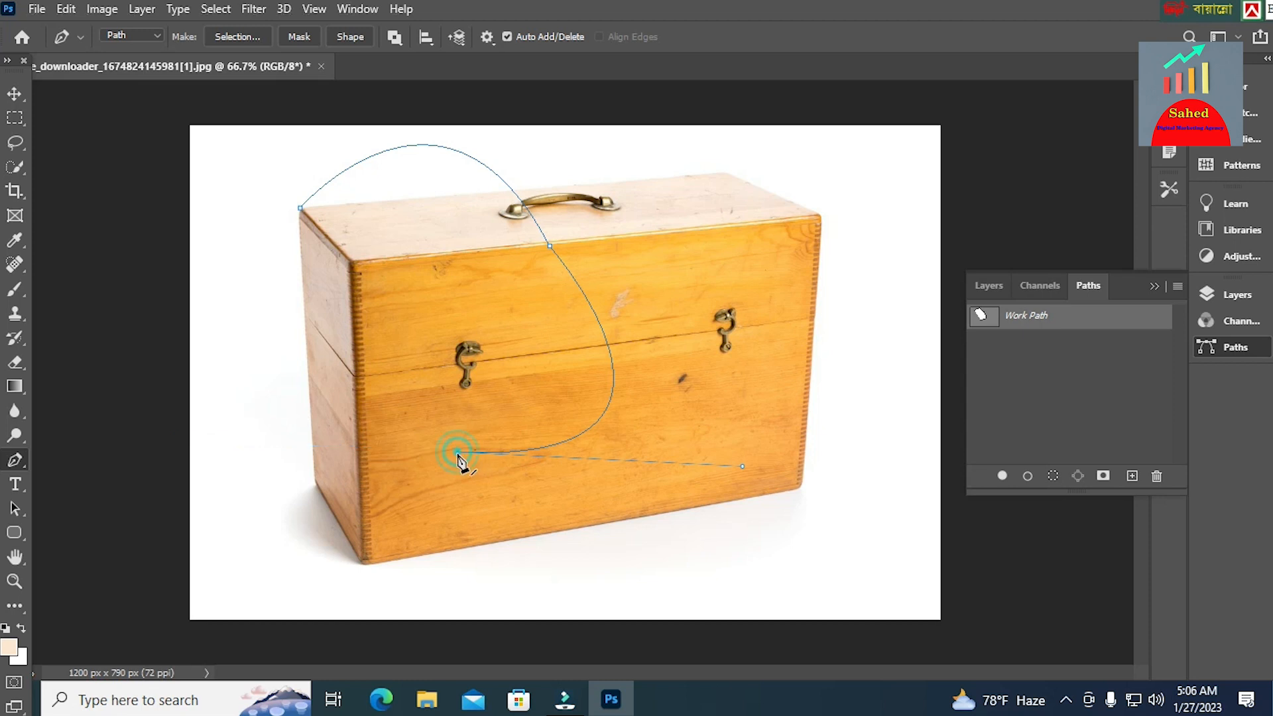
pyautogui.click(300, 209)
pyautogui.hotkey('ctrl', 'Return')
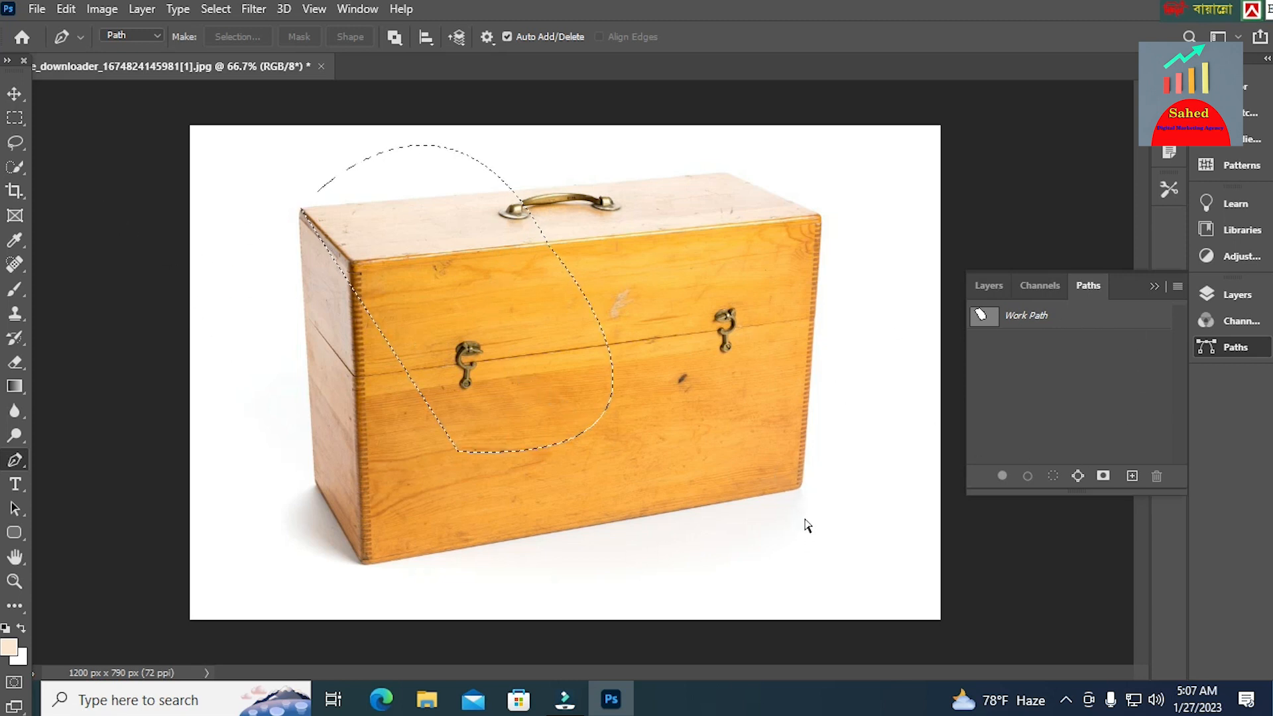
# Step: Undo the selection and the entire curved work path
pyautogui.hotkey('ctrl', 'z')
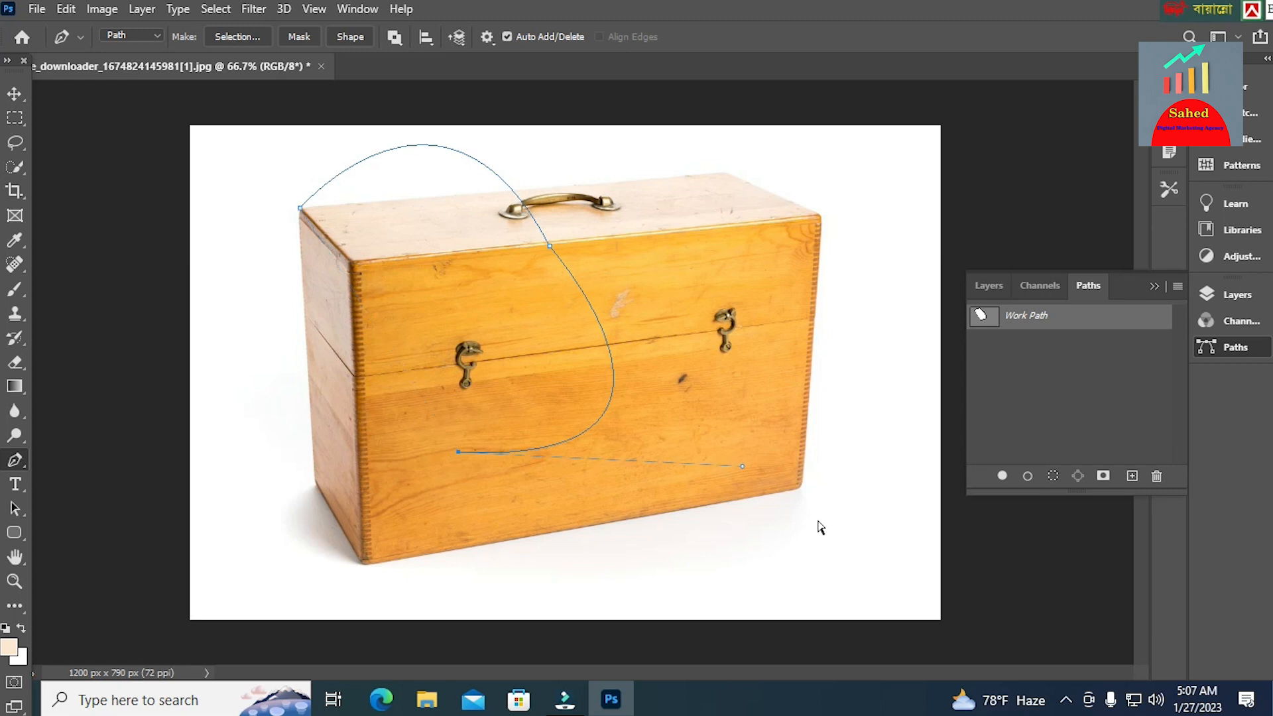
pyautogui.hotkey('ctrl', 'z')
pyautogui.hotkey('ctrl', 'z')
pyautogui.hotkey('ctrl', 'z')
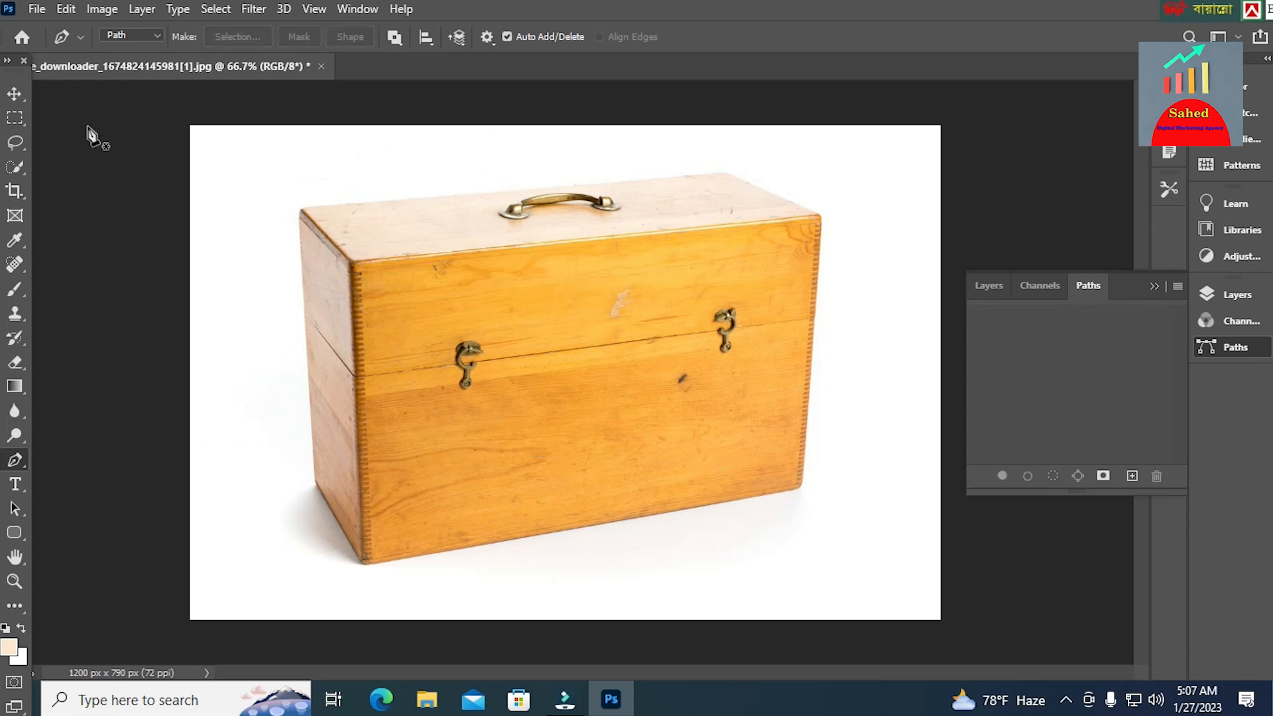
# Step: Set the Pen tool mode to Shape and draw a filled triangle about 226 × 139 px over the box's upper back edge
pyautogui.click(157, 34)
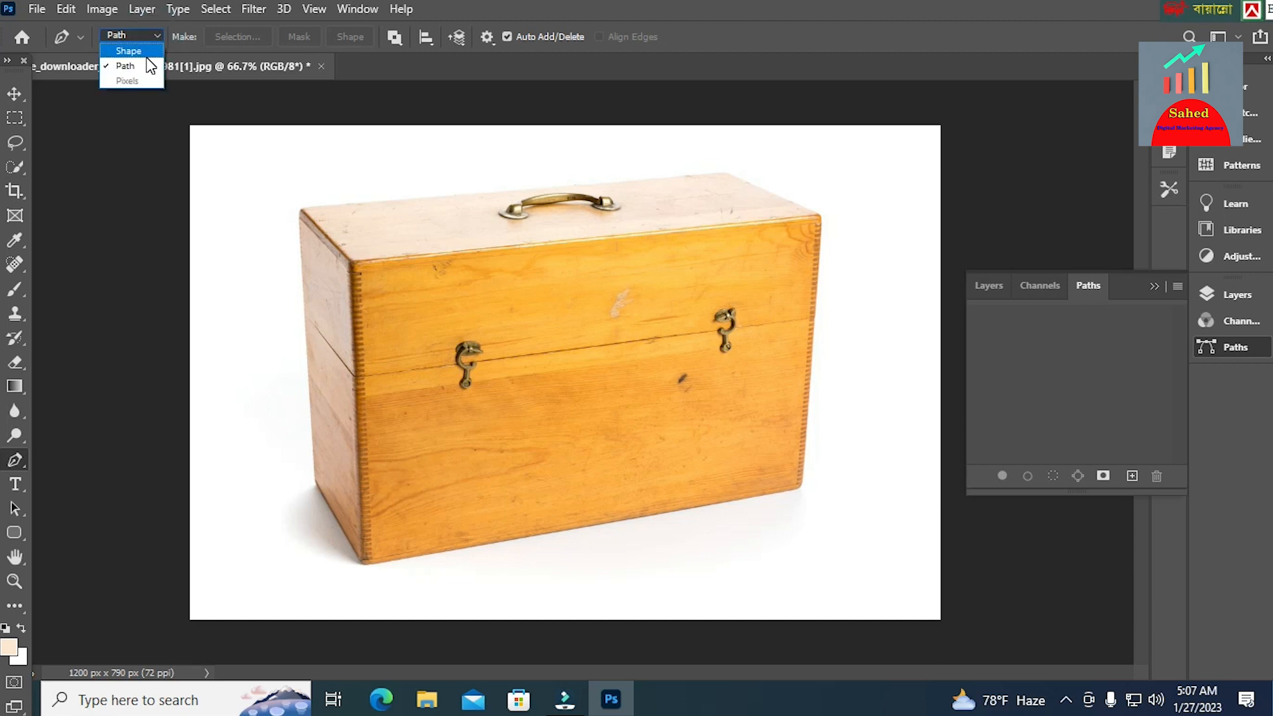
pyautogui.click(146, 55)
pyautogui.click(363, 161)
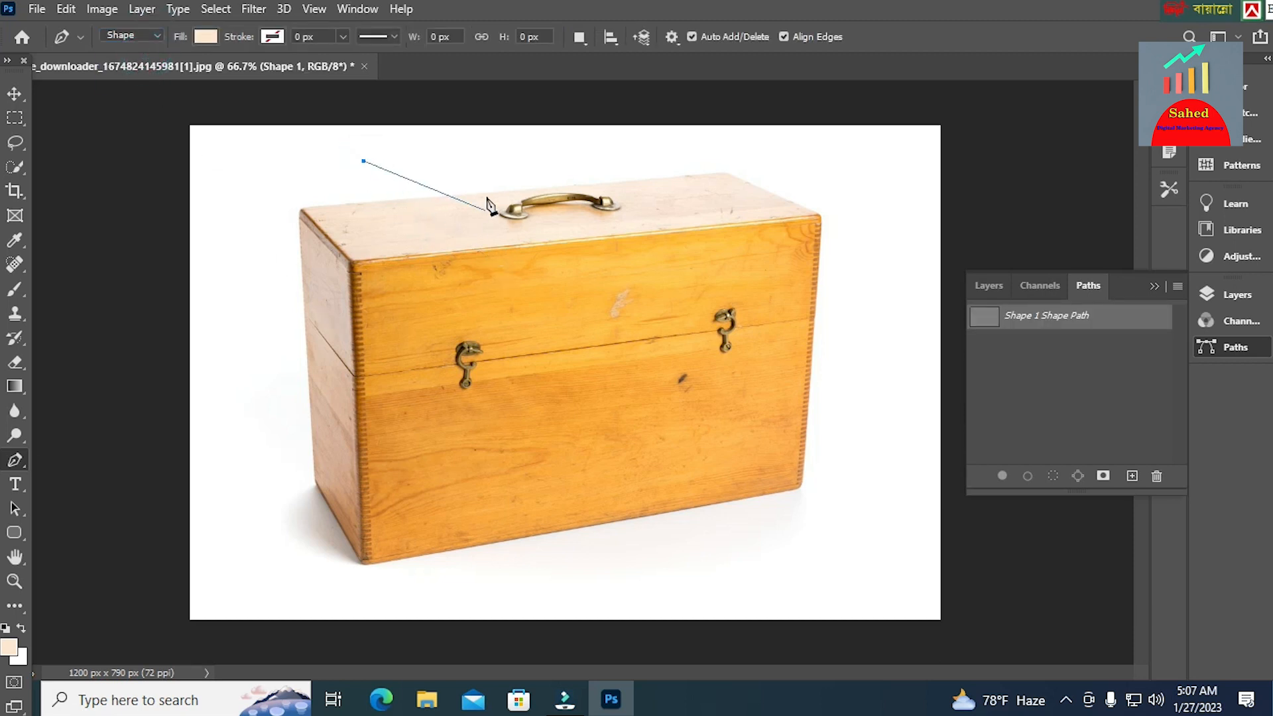
pyautogui.click(505, 176)
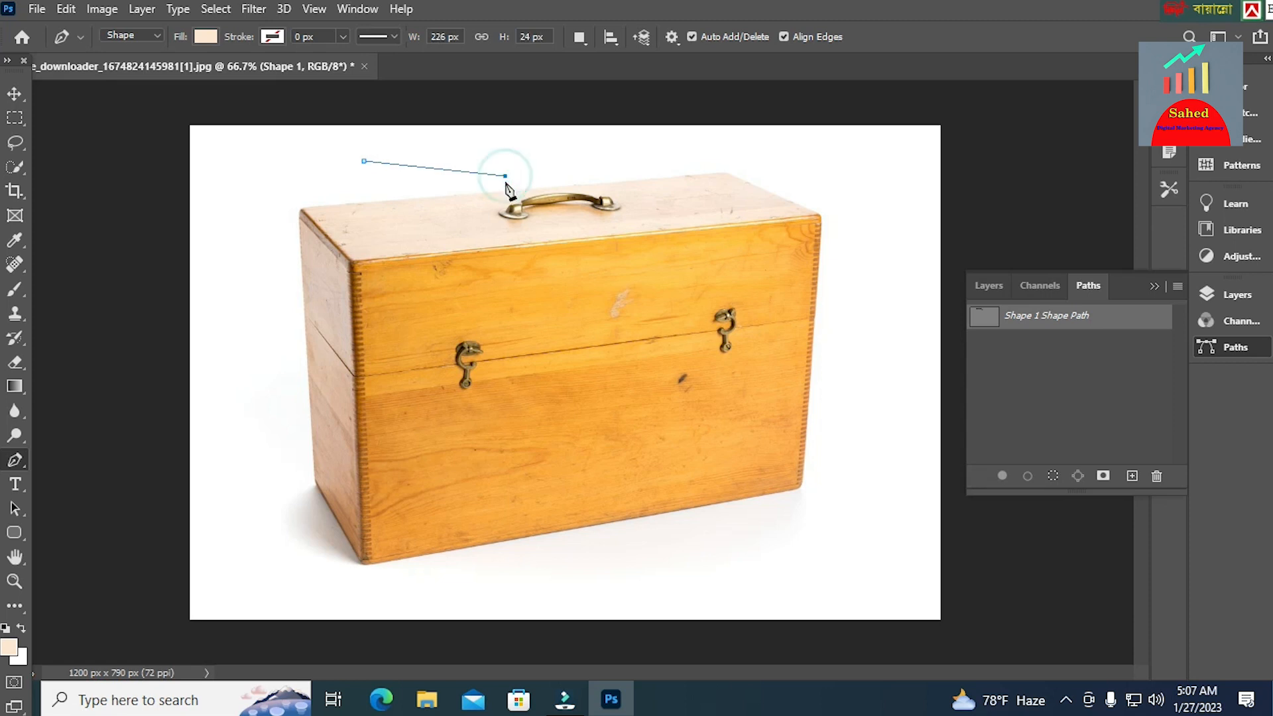
pyautogui.click(363, 247)
pyautogui.click(364, 162)
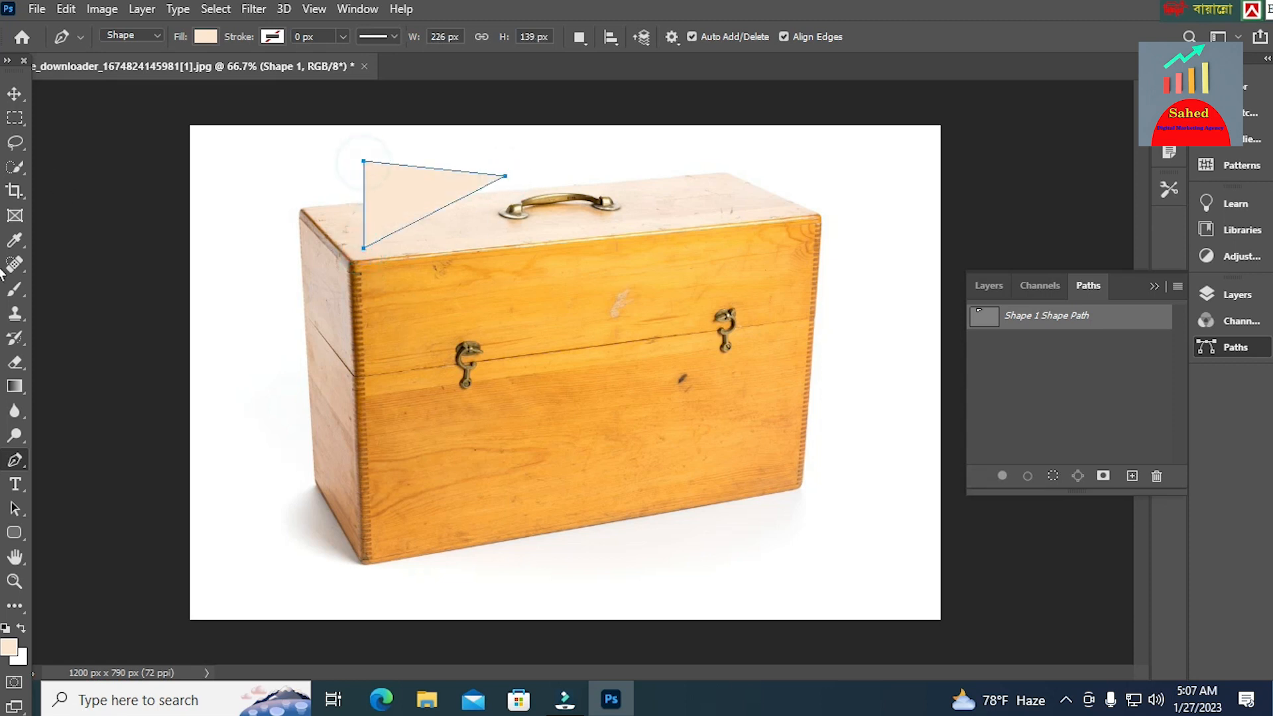
# Step: Draw a second closed, straight-sided filled shape about 443 × 384 px across the box's lid and front
pyautogui.click(504, 176)
pyautogui.click(457, 183)
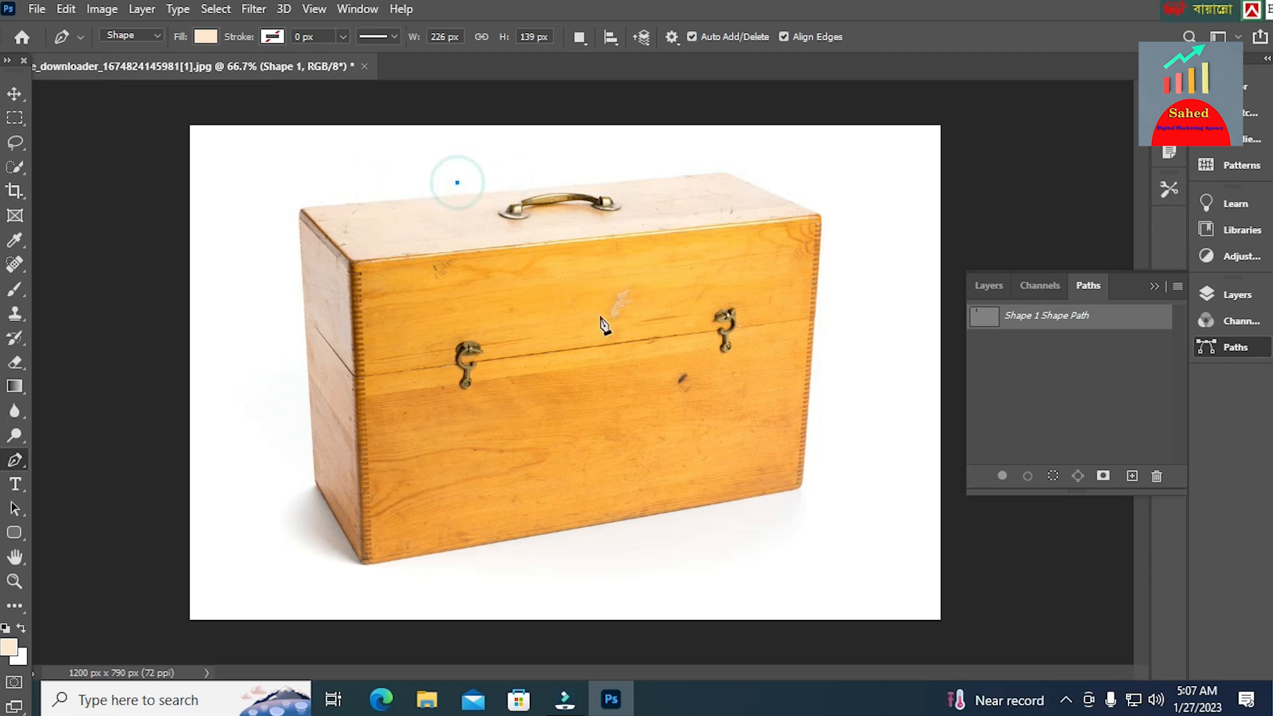
pyautogui.click(539, 385)
pyautogui.click(375, 308)
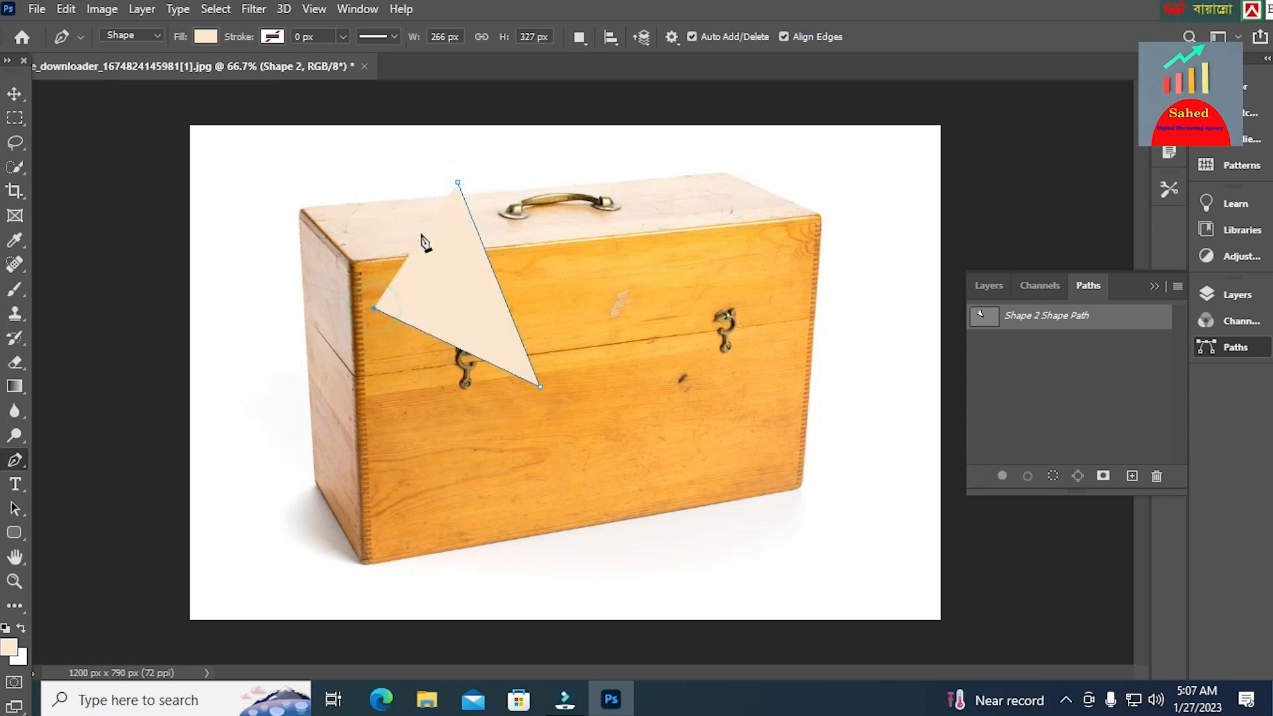
pyautogui.click(390, 199)
pyautogui.click(265, 193)
pyautogui.click(263, 146)
pyautogui.click(424, 154)
pyautogui.click(457, 182)
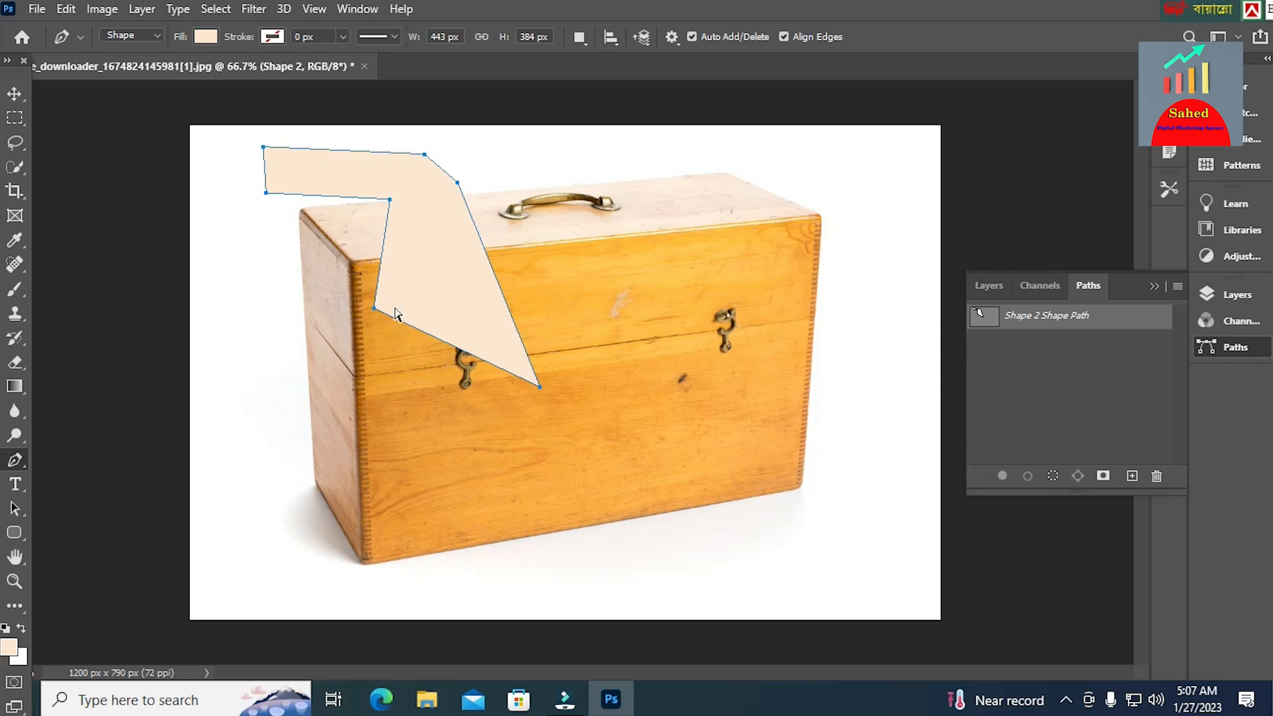
# Step: Undo both filled pen shapes, leaving only the box image
pyautogui.hotkey('ctrl', 'z')
pyautogui.hotkey('ctrl', 'z')
pyautogui.hotkey('ctrl', 'z')
pyautogui.hotkey('ctrl', 'z')
pyautogui.hotkey('ctrl', 'z')
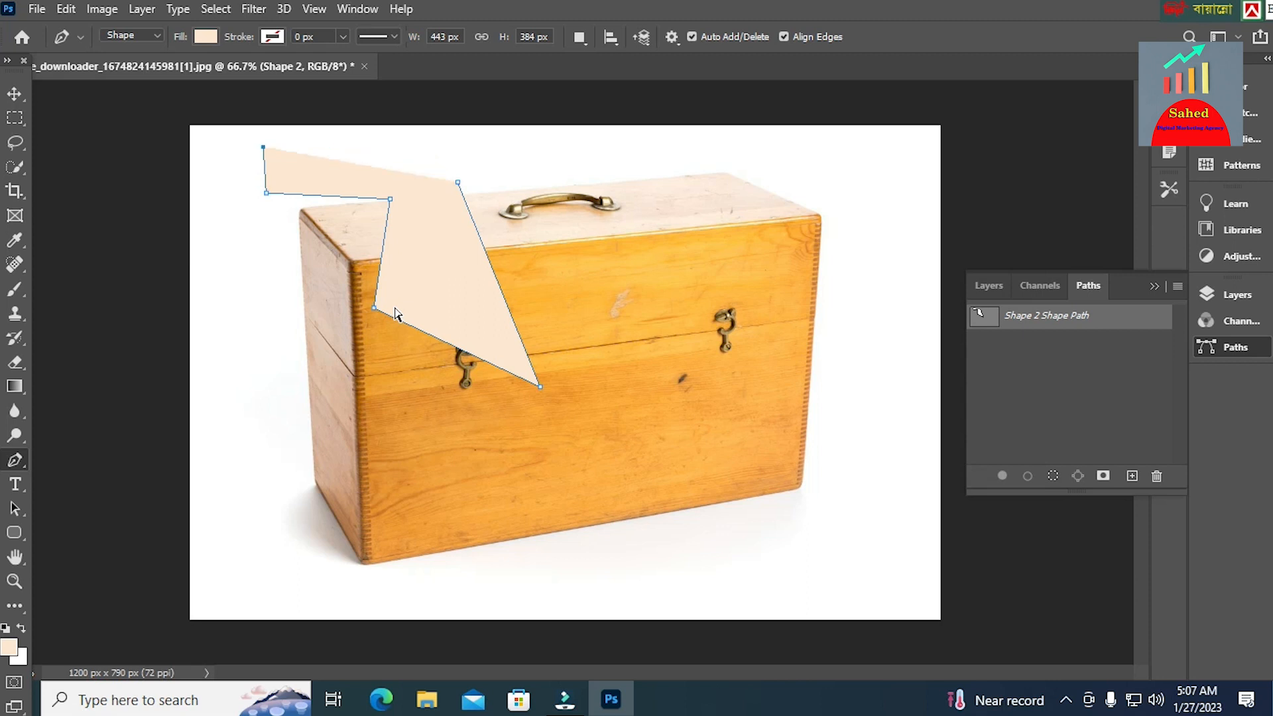
pyautogui.hotkey('ctrl', 'z')
pyautogui.hotkey('ctrl', 'shift', 'z')
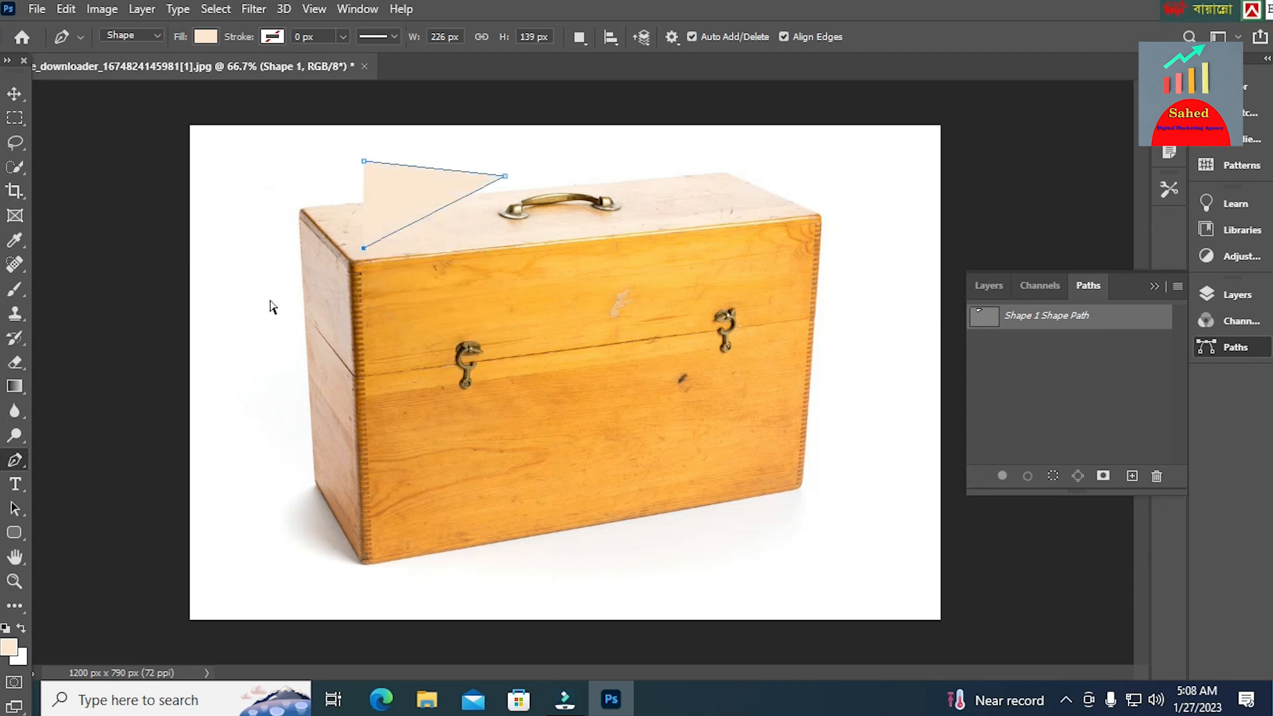
pyautogui.hotkey('ctrl', 'z')
pyautogui.hotkey('ctrl', 'z')
pyautogui.hotkey('ctrl', 'z')
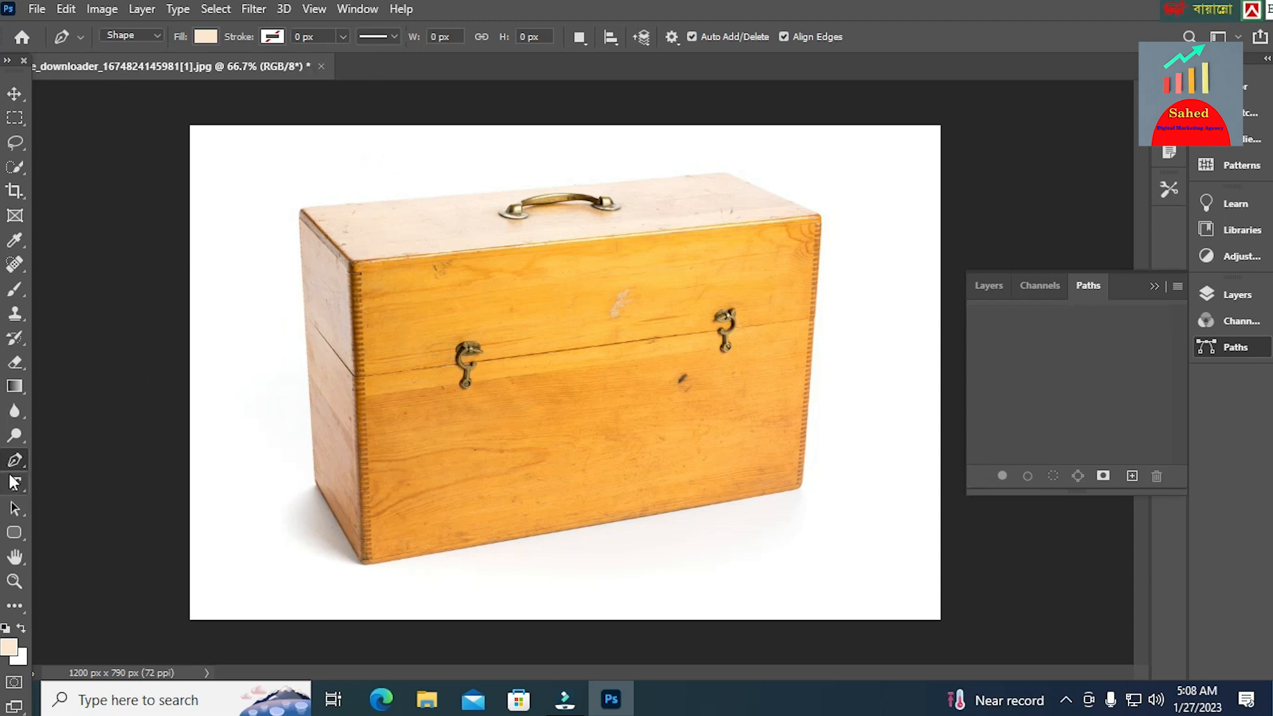
# Step: Draw a looping freehand shape about 693 × 487 px across the box with the Freeform Pen tool
pyautogui.rightClick(16, 468)
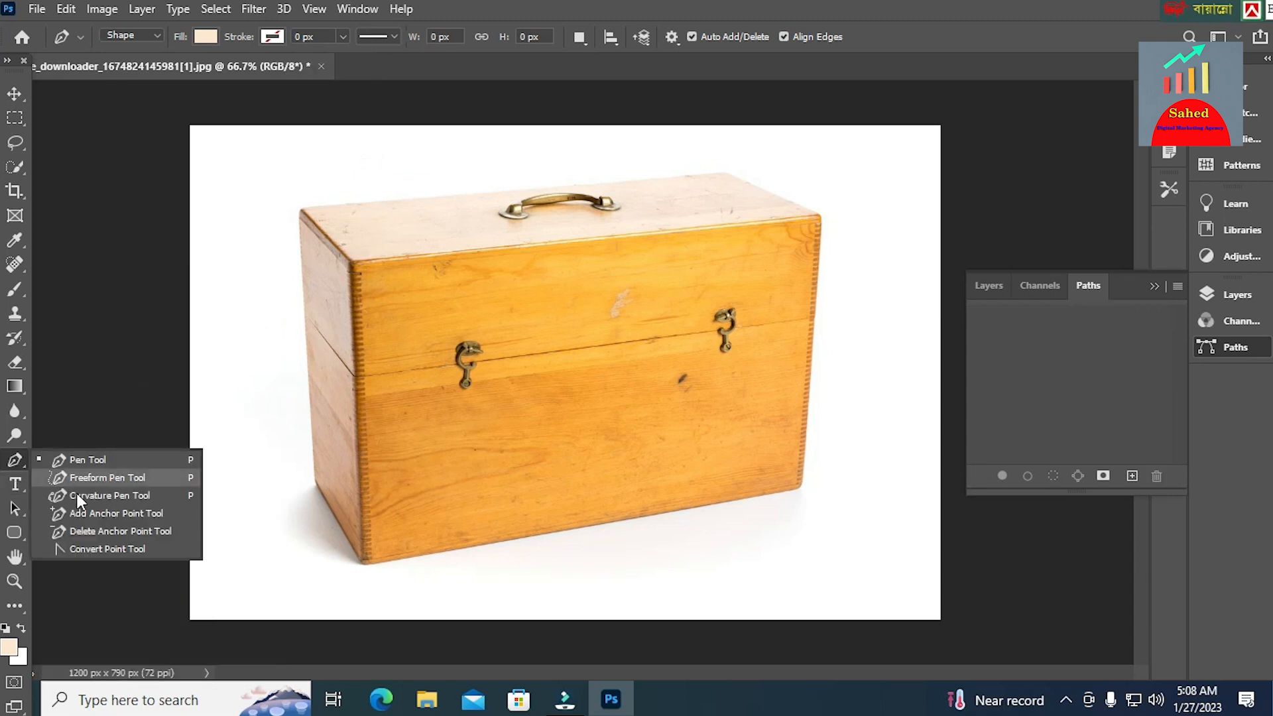
pyautogui.click(107, 477)
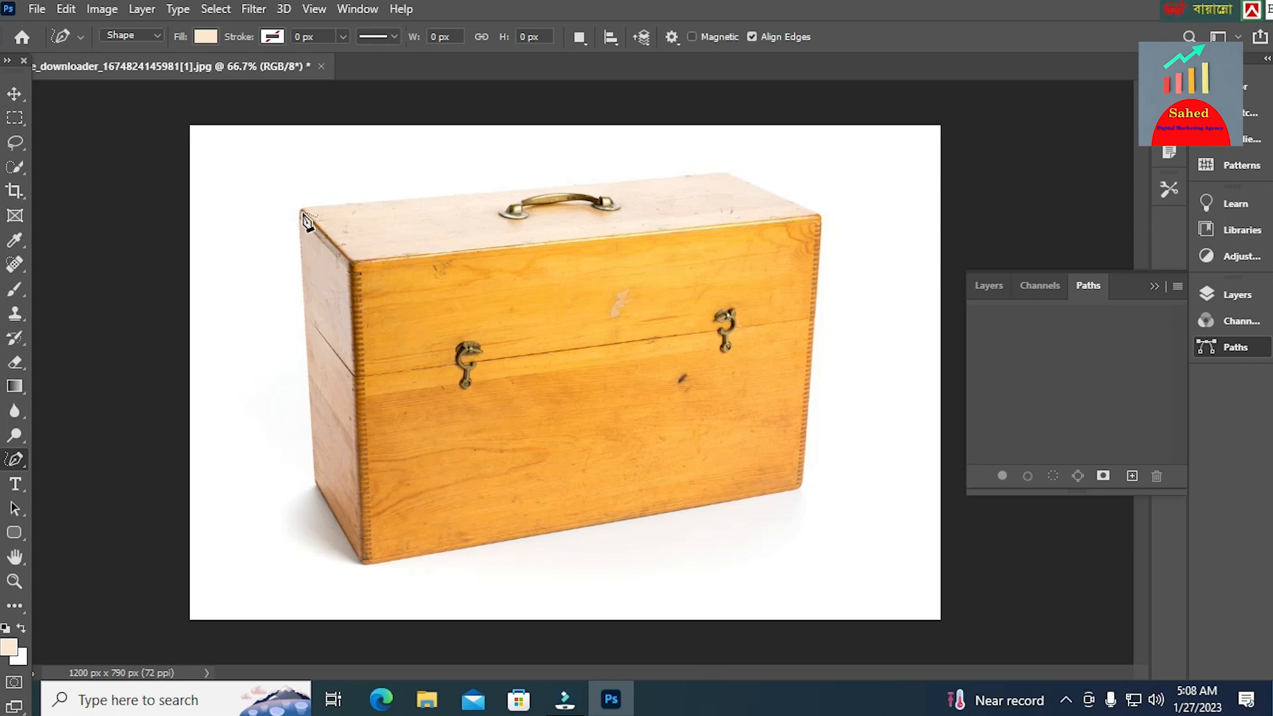
pyautogui.moveTo(329, 200)
pyautogui.mouseDown()
pyautogui.moveTo(639, 155)
pyautogui.moveTo(733, 431)
pyautogui.moveTo(454, 455)
pyautogui.moveTo(458, 317)
pyautogui.moveTo(411, 320)
pyautogui.moveTo(361, 242)
pyautogui.moveTo(439, 202)
pyautogui.moveTo(364, 223)
pyautogui.moveTo(408, 253)
pyautogui.moveTo(438, 329)
pyautogui.moveTo(514, 337)
pyautogui.moveTo(573, 320)
pyautogui.moveTo(562, 316)
pyautogui.moveTo(616, 425)
pyautogui.moveTo(528, 400)
pyautogui.moveTo(599, 415)
pyautogui.moveTo(633, 301)
pyautogui.moveTo(675, 293)
pyautogui.moveTo(689, 348)
pyautogui.mouseUp()
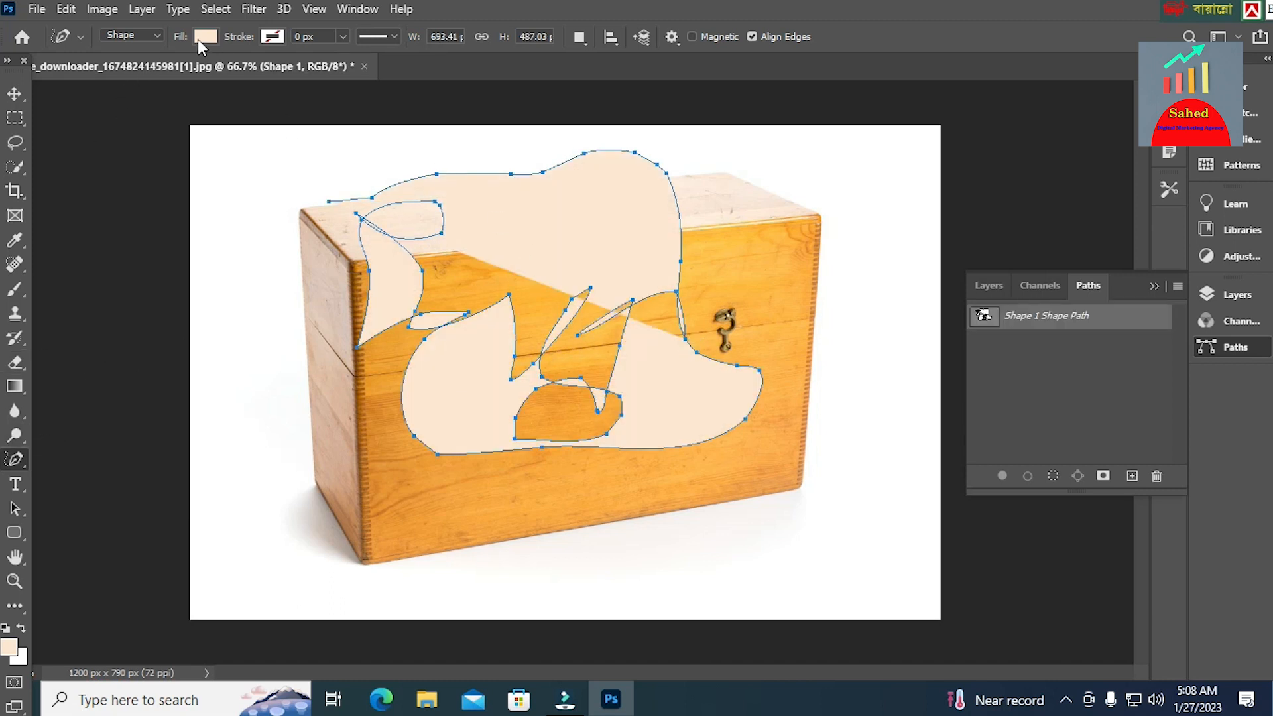
# Step: Switch the Freeform Pen tool to Path mode and delete the freehand shape
pyautogui.click(157, 35)
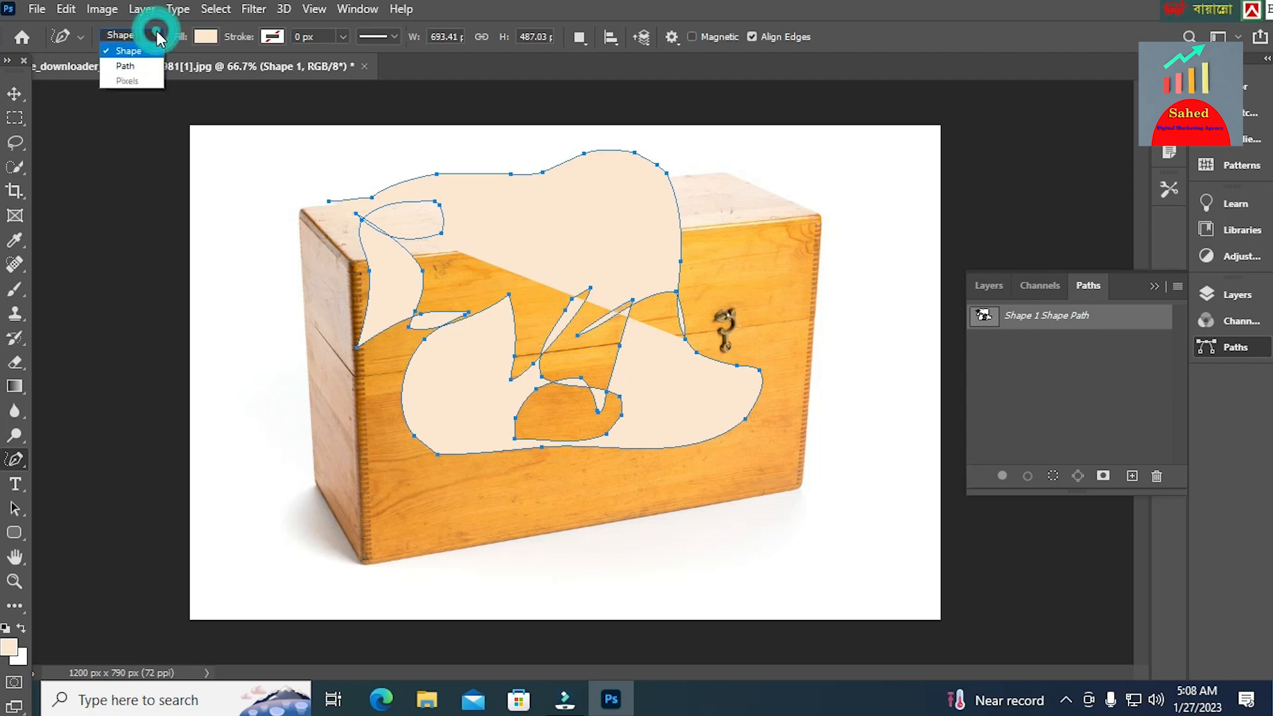
pyautogui.click(146, 65)
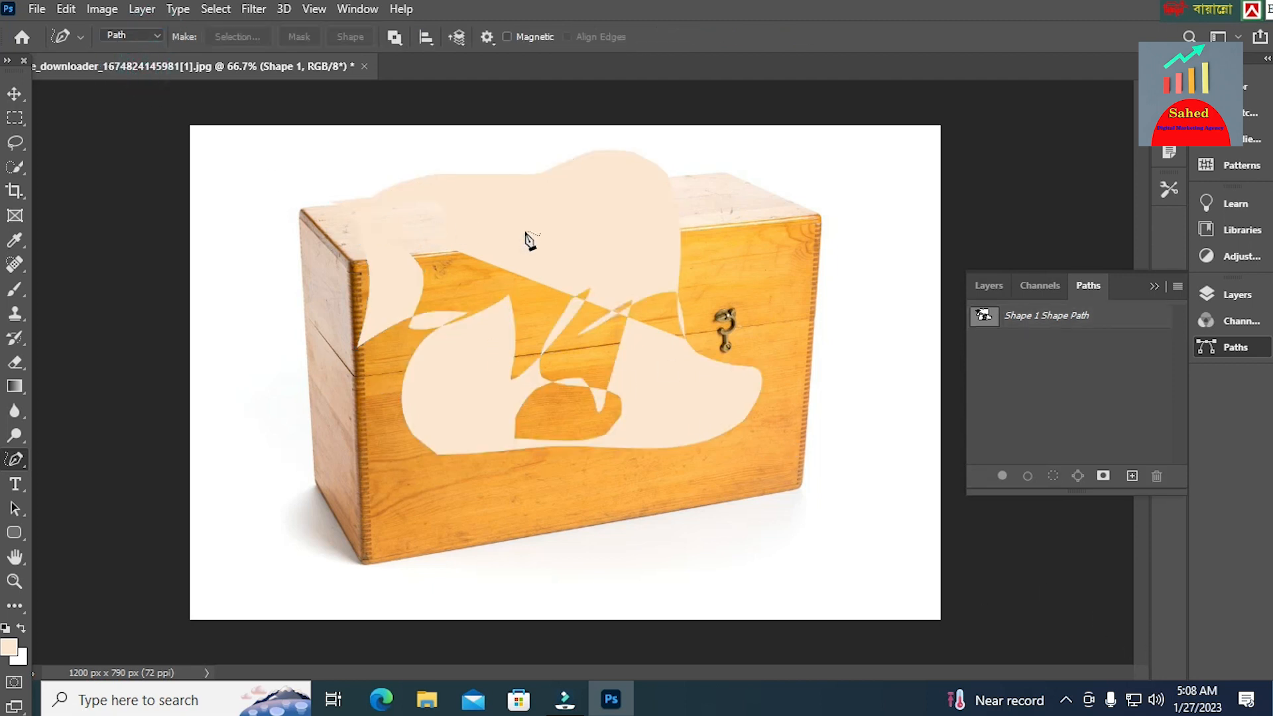
pyautogui.press('Delete')
pyautogui.click(302, 208)
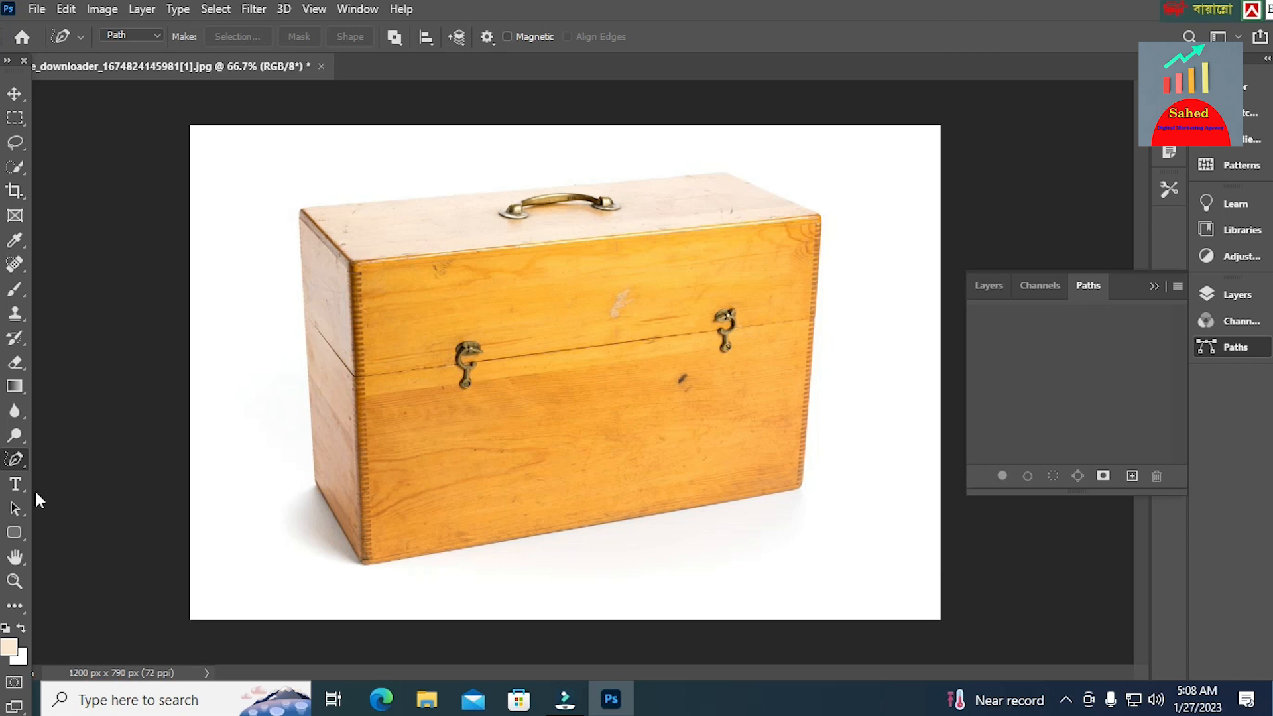
# Step: Draw a closed rounded four-point path over the box's near-left lid corner with the Curvature Pen tool
pyautogui.rightClick(22, 460)
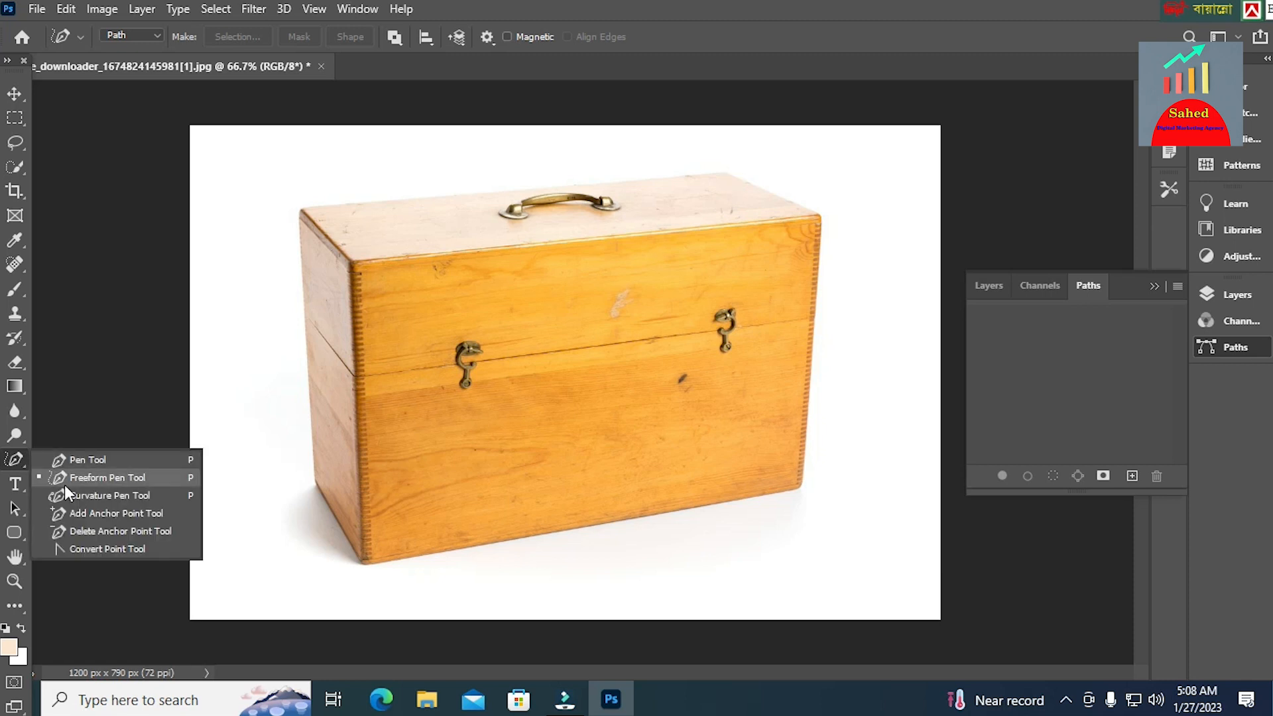
pyautogui.click(118, 496)
pyautogui.click(325, 229)
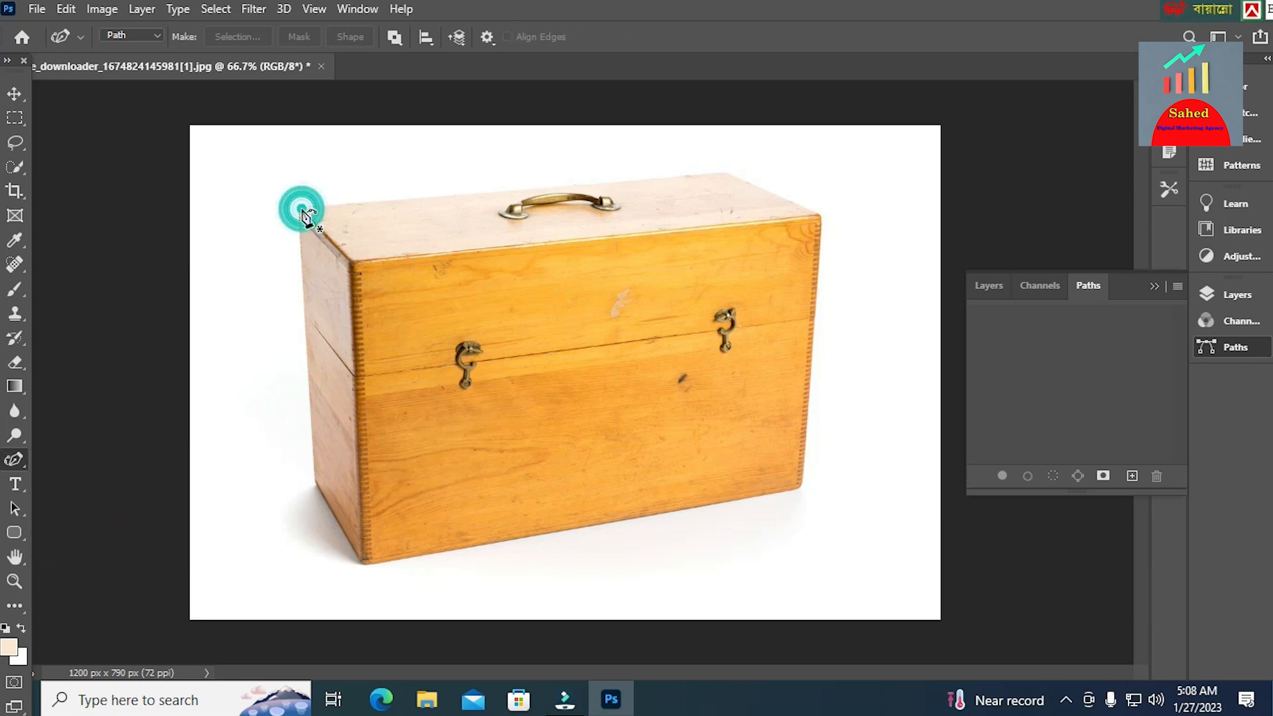
pyautogui.click(428, 185)
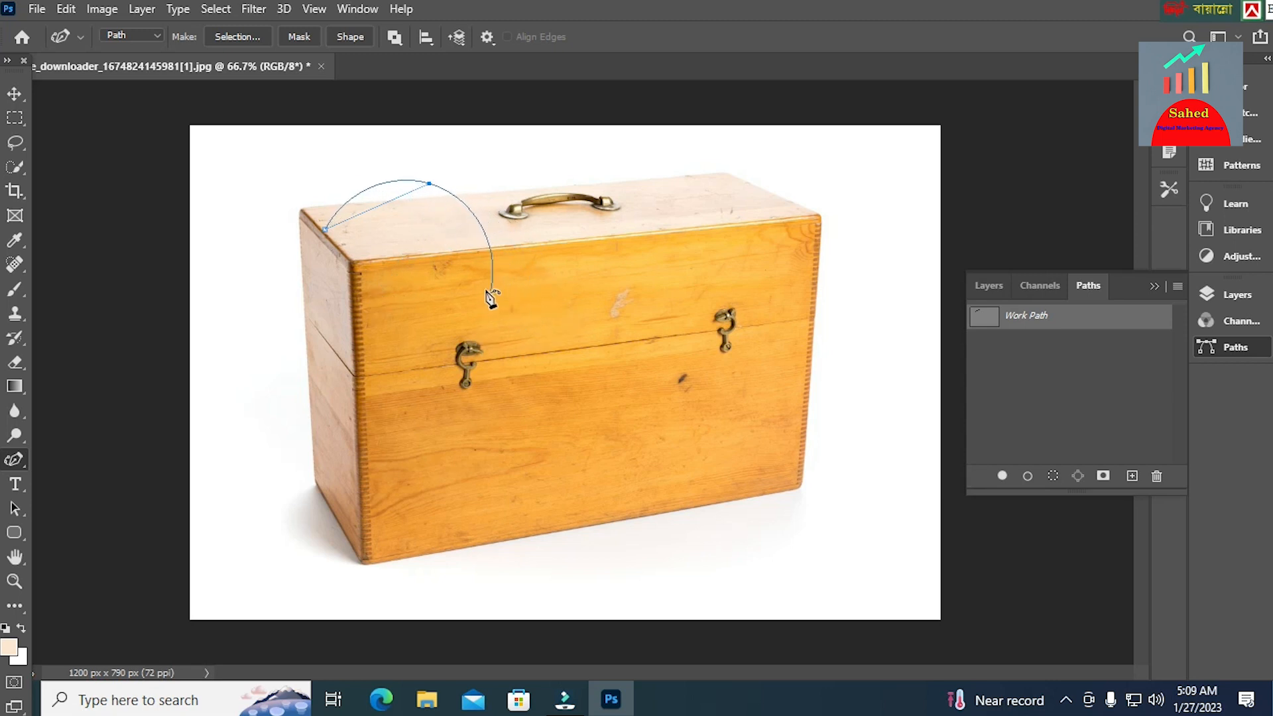
pyautogui.click(450, 259)
pyautogui.click(347, 305)
pyautogui.click(324, 231)
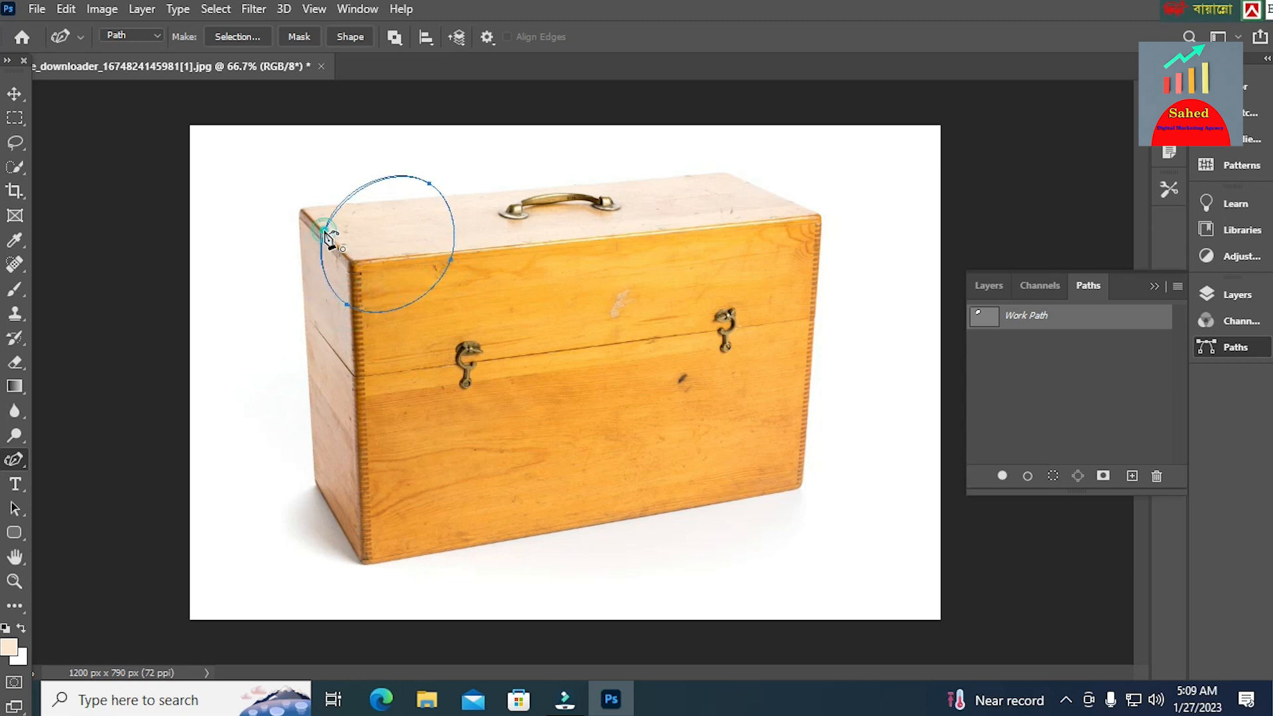
# Step: Place three more curvature points on the box front, and delete the curved path
pyautogui.click(446, 288)
pyautogui.click(420, 404)
pyautogui.click(352, 360)
pyautogui.press('Delete')
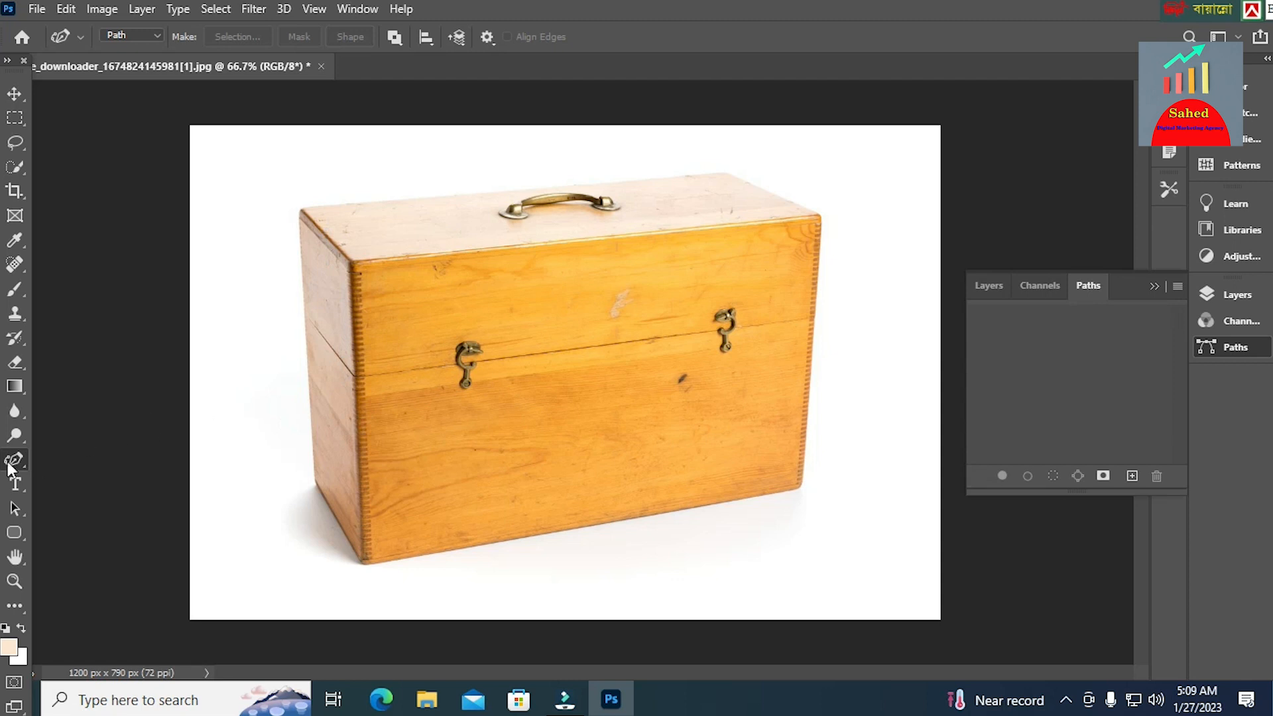
# Step: Draw a closed, straight-sided five-point path around the box's lid and upper front with the Pen tool
pyautogui.rightClick(12, 459)
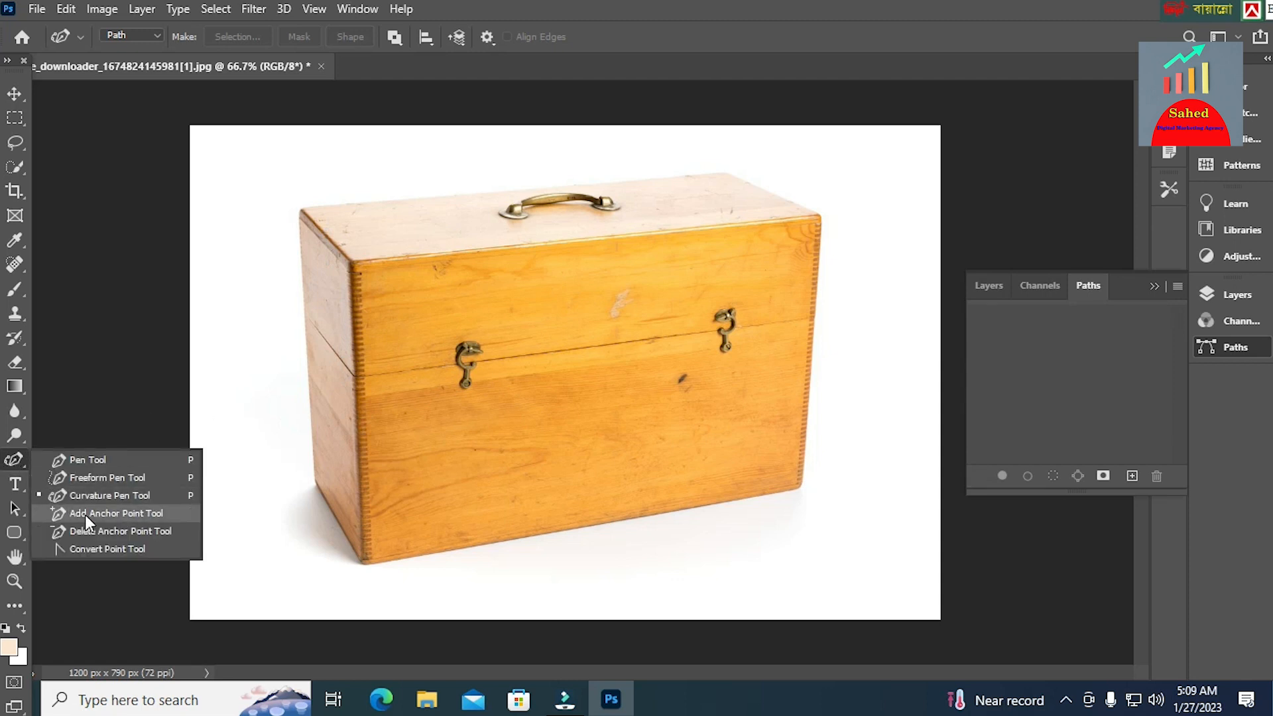
pyautogui.click(107, 515)
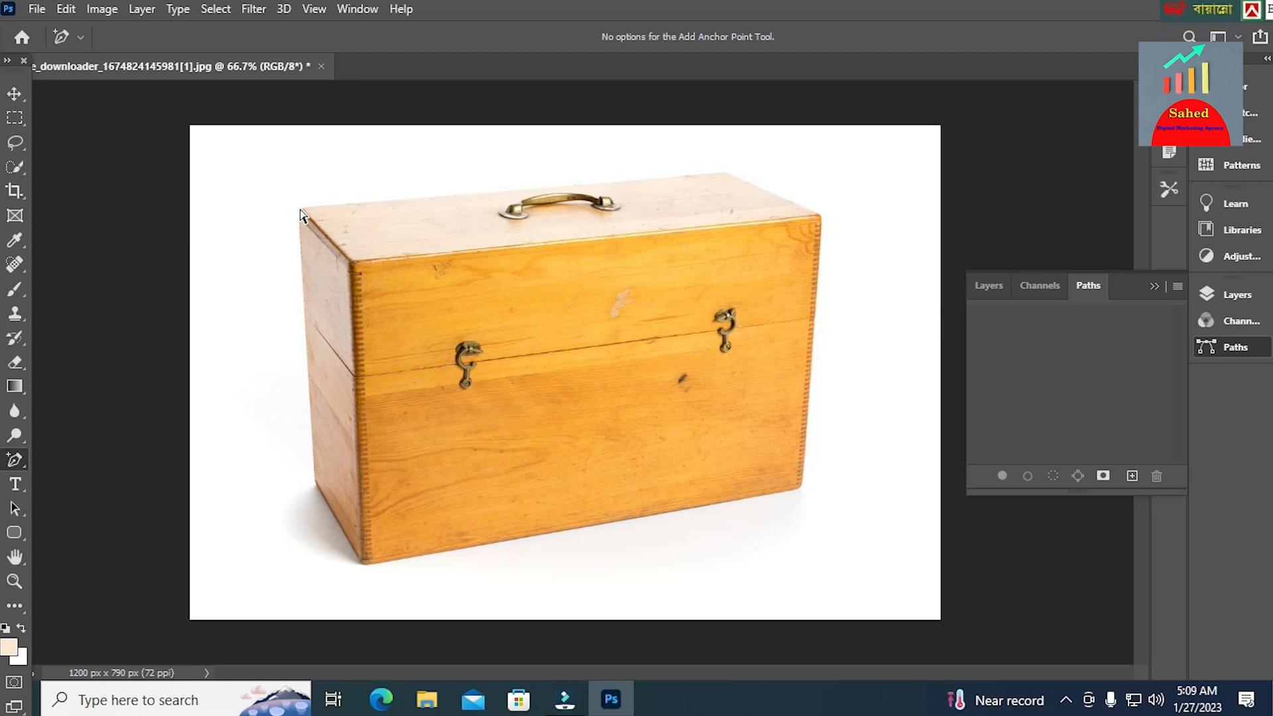
pyautogui.rightClick(14, 460)
pyautogui.click(102, 457)
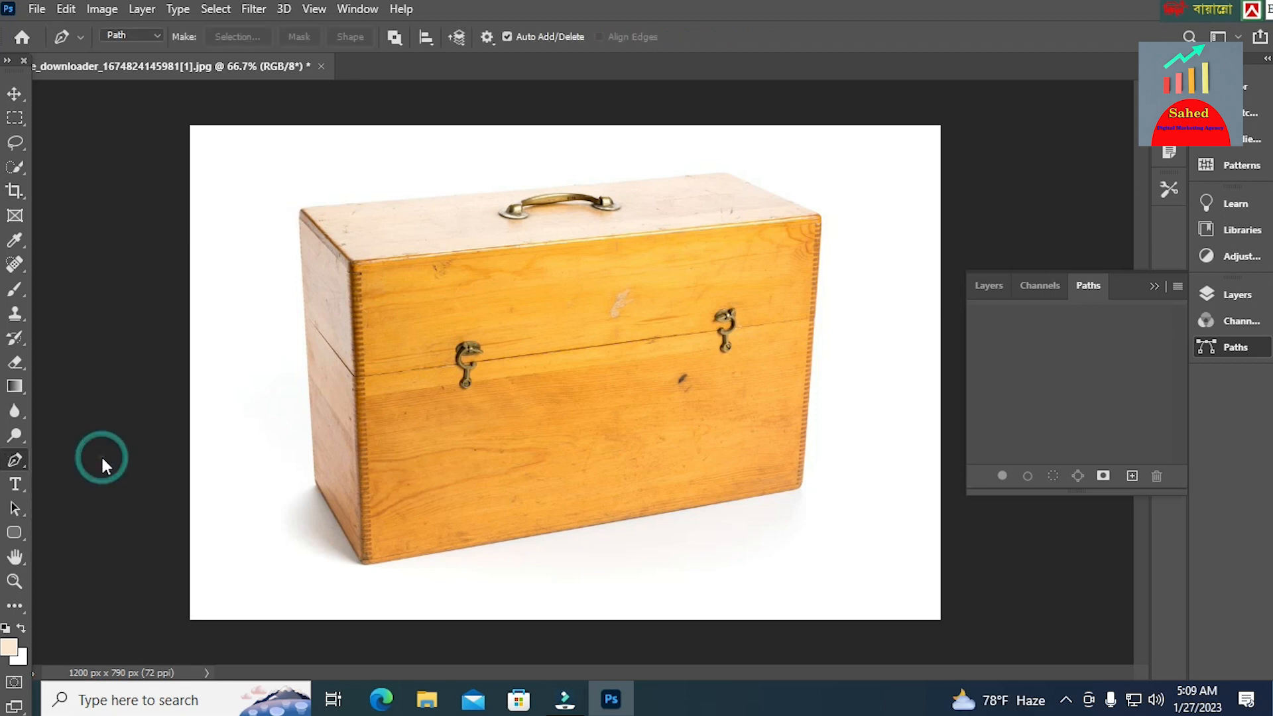
pyautogui.click(302, 211)
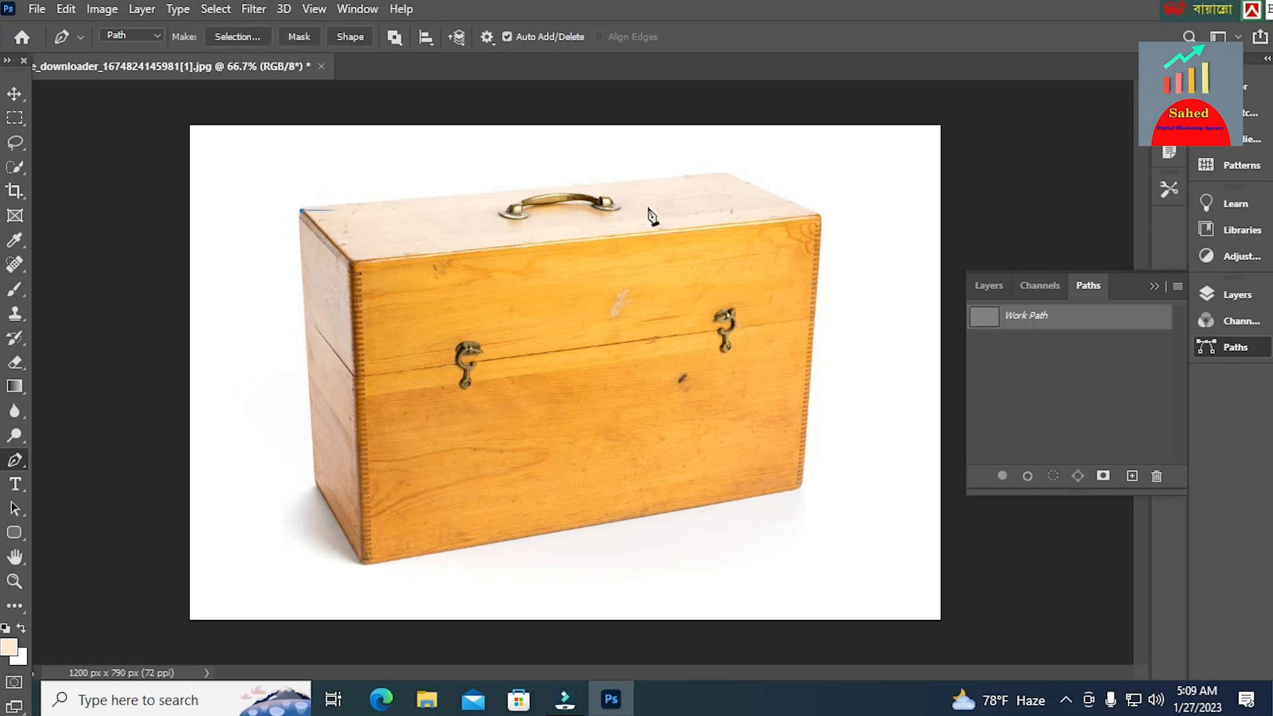
pyautogui.click(736, 169)
pyautogui.click(822, 277)
pyautogui.click(531, 298)
pyautogui.click(520, 298)
pyautogui.click(384, 265)
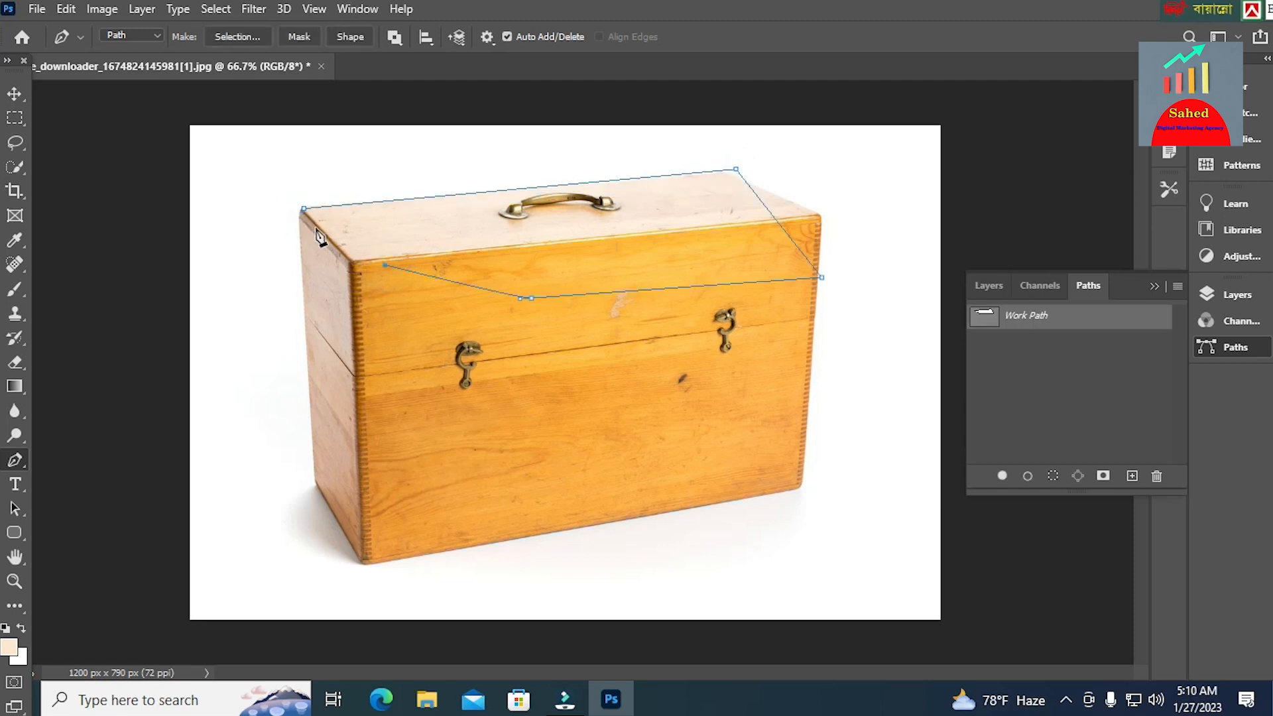
pyautogui.click(303, 210)
# Step: Add six anchor points along the closed path with the Add Anchor Point tool: two on its top edge, one on each other side
pyautogui.rightClick(15, 460)
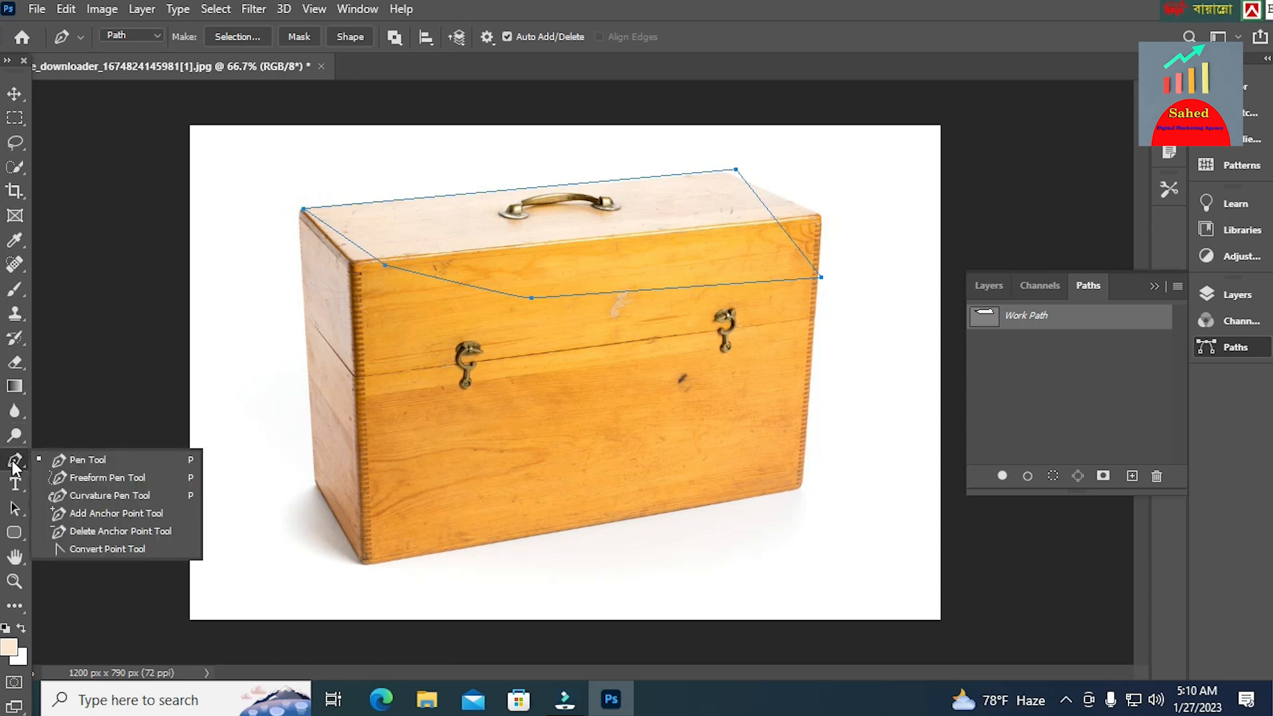
pyautogui.click(99, 513)
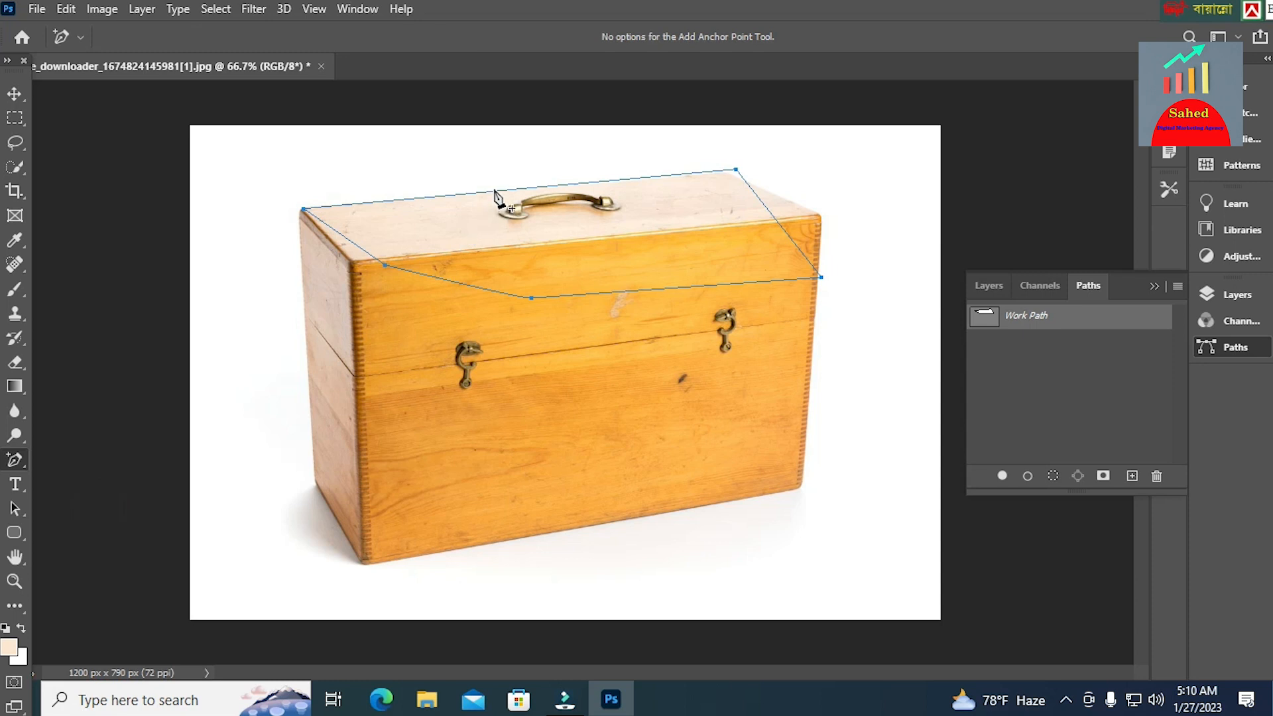
pyautogui.click(483, 190)
pyautogui.click(489, 163)
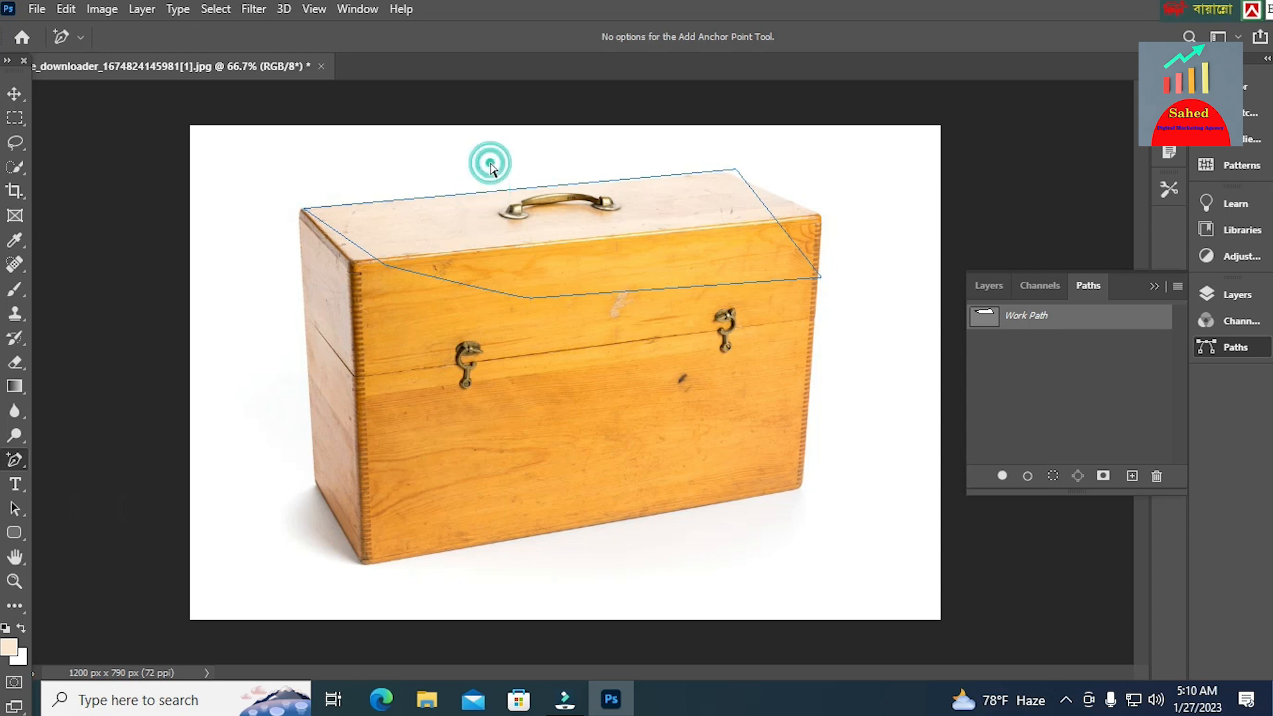
pyautogui.click(610, 181)
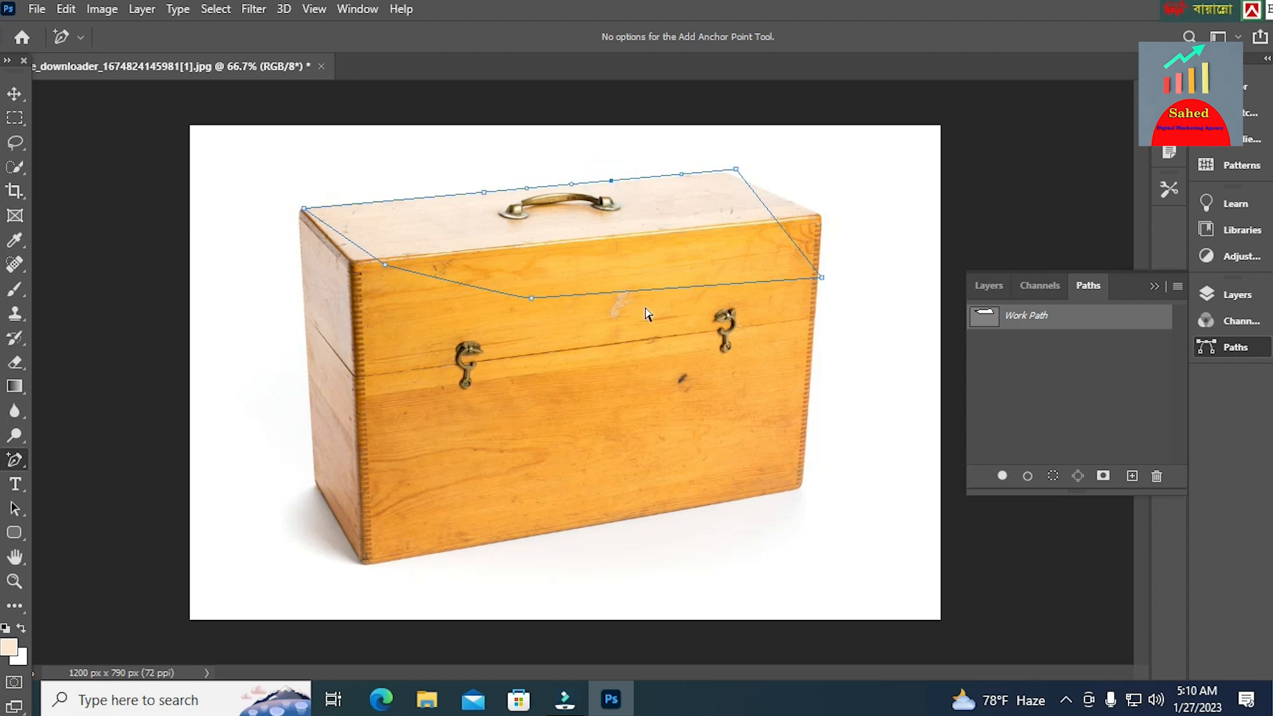
pyautogui.click(783, 231)
pyautogui.click(702, 286)
pyautogui.click(456, 283)
pyautogui.click(344, 237)
# Step: Remove the added point left of the handle and the three points around the path's right end with the Delete Anchor Point tool
pyautogui.rightClick(17, 464)
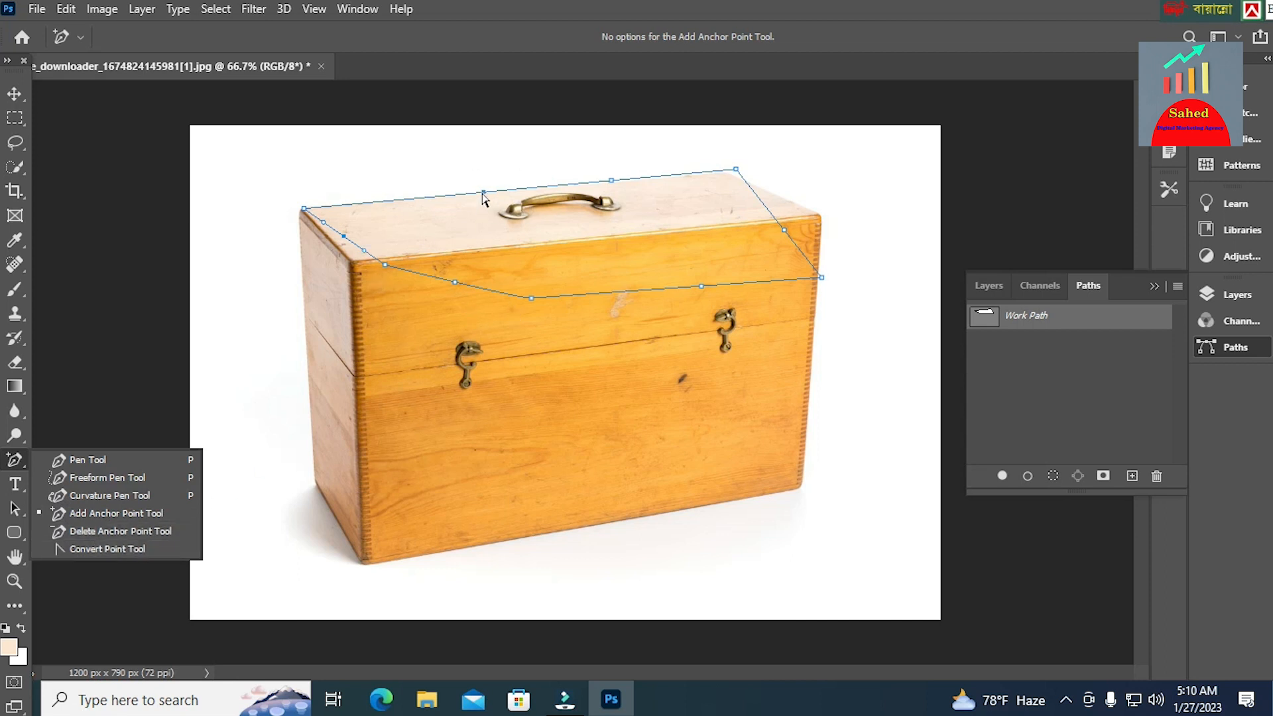
pyautogui.click(107, 531)
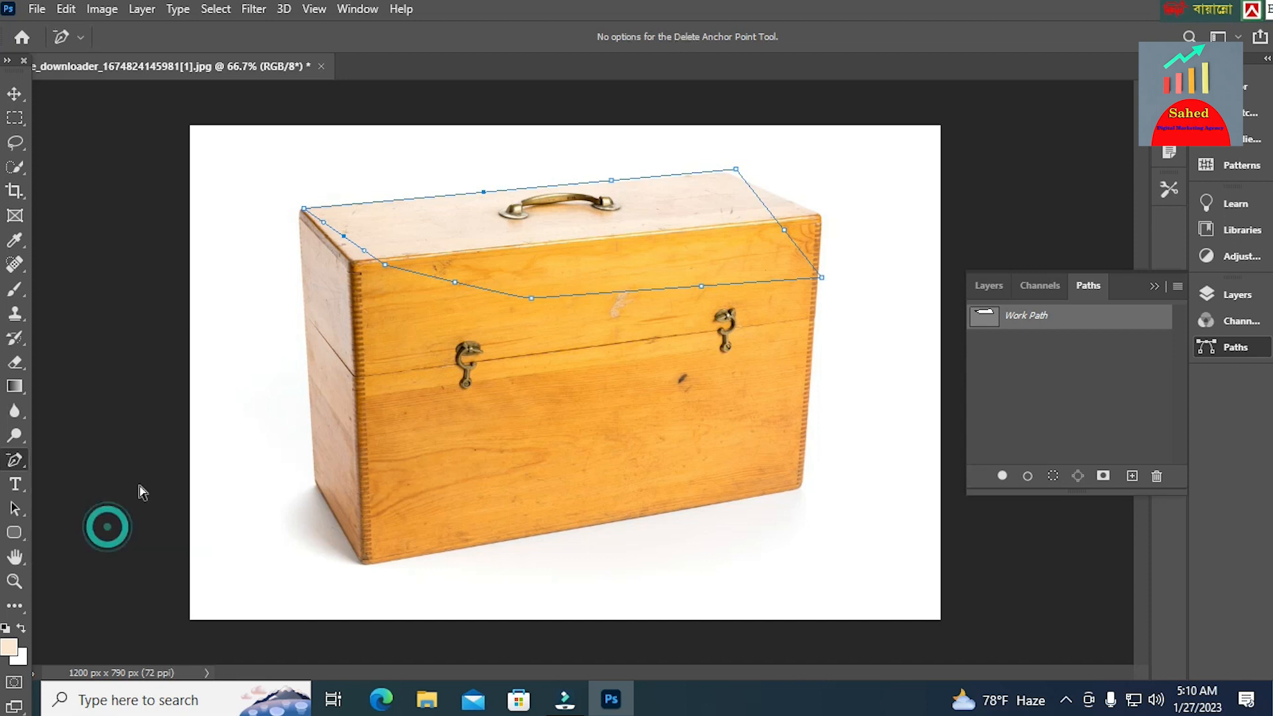
pyautogui.click(483, 193)
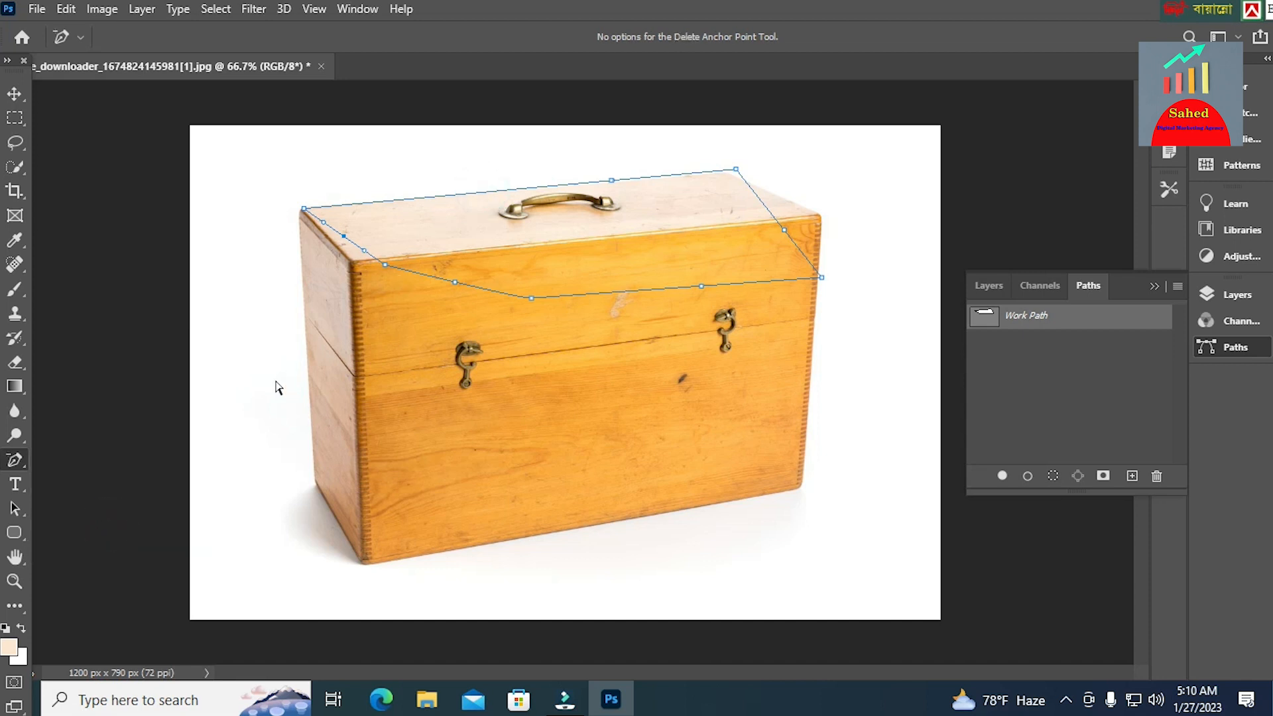
pyautogui.click(611, 180)
pyautogui.click(734, 170)
pyautogui.click(784, 233)
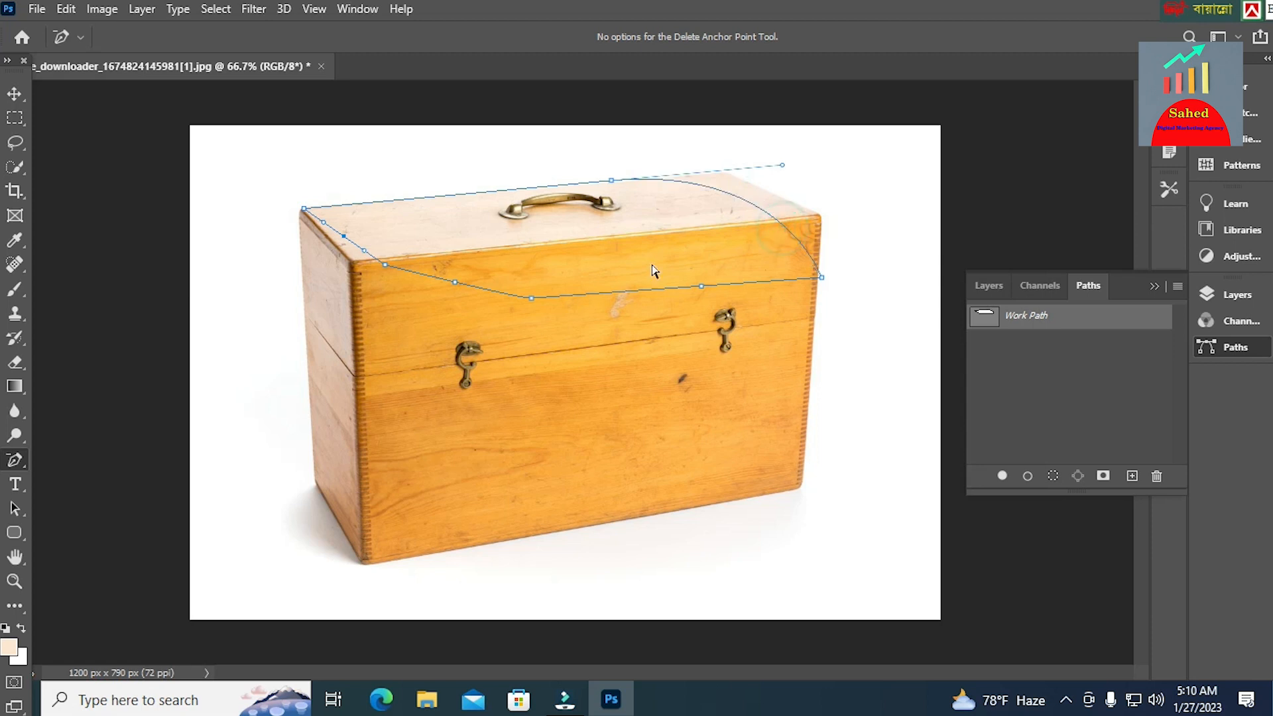
pyautogui.click(822, 277)
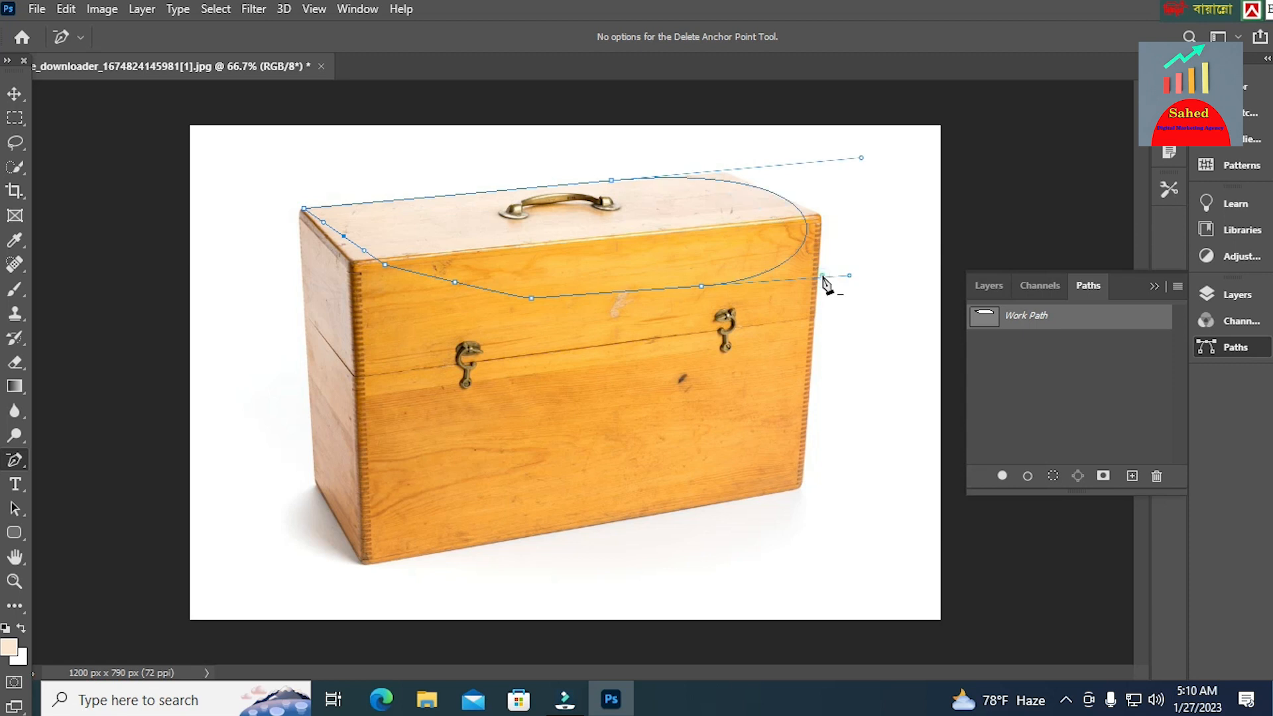
# Step: Convert both end points of the path's curved right segment to corner points with the Convert Point tool, straightening that side
pyautogui.rightClick(22, 460)
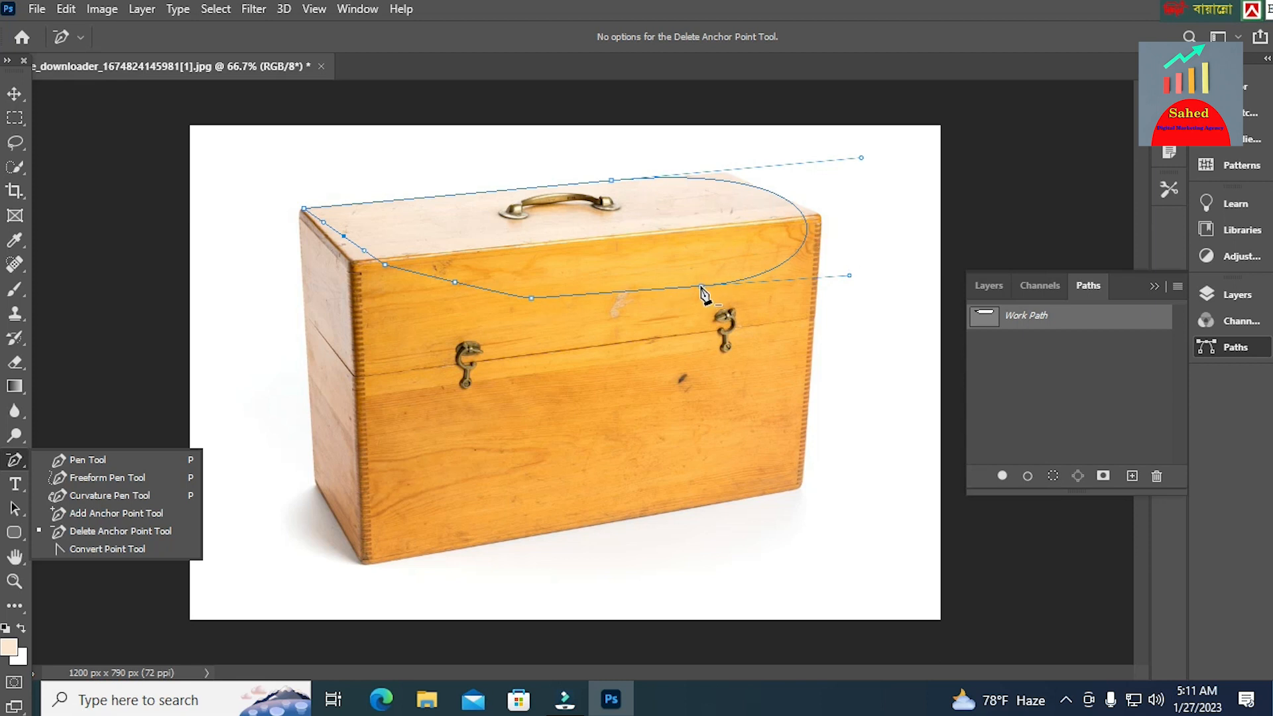
pyautogui.click(148, 547)
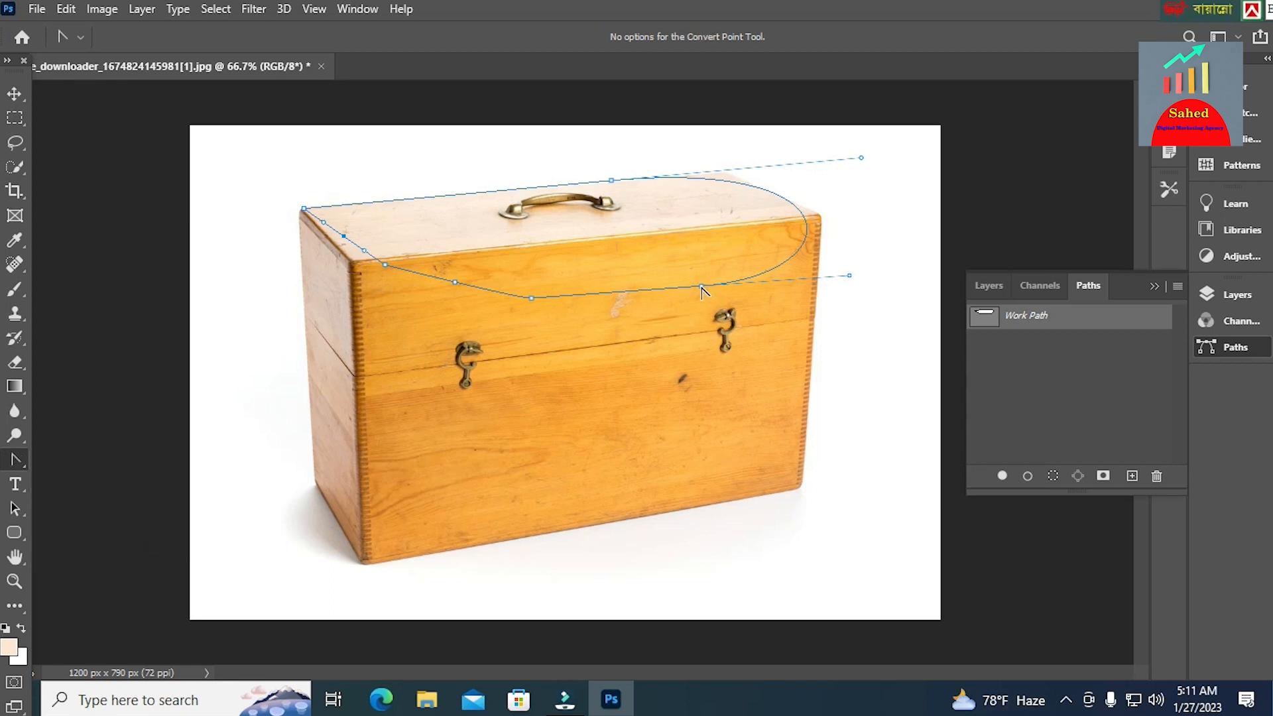
pyautogui.click(701, 287)
pyautogui.click(710, 179)
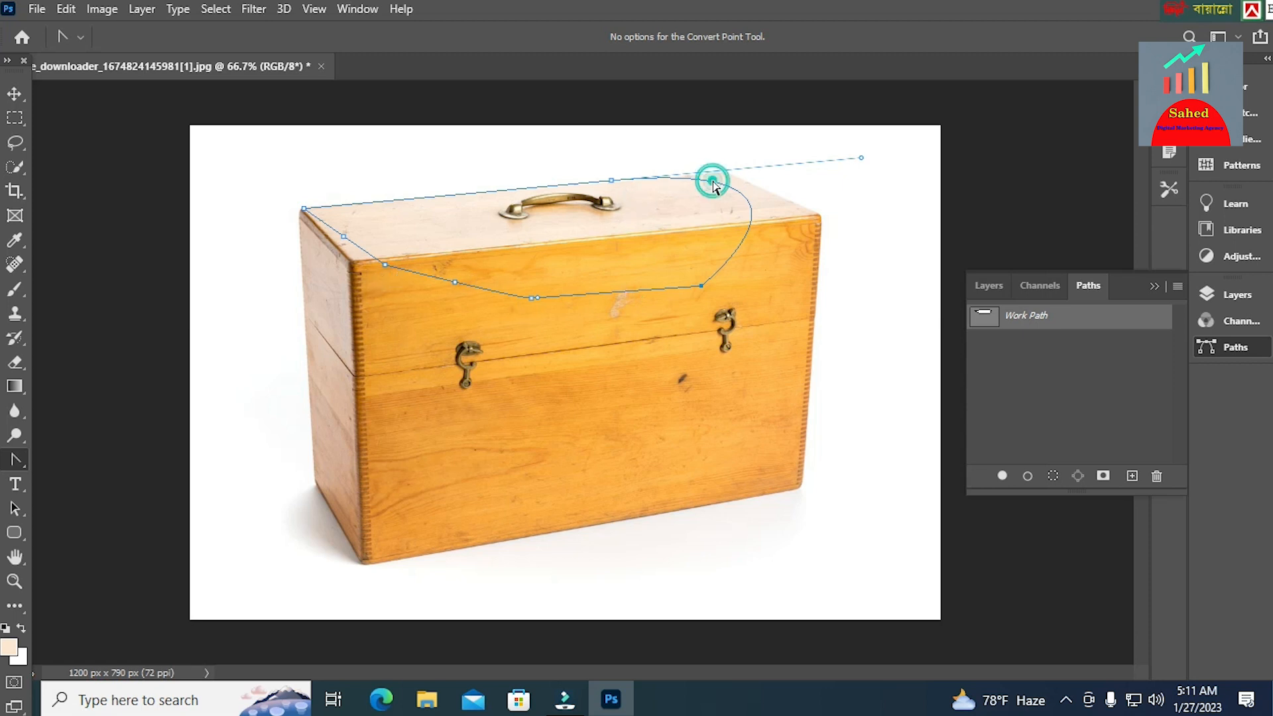
pyautogui.click(610, 180)
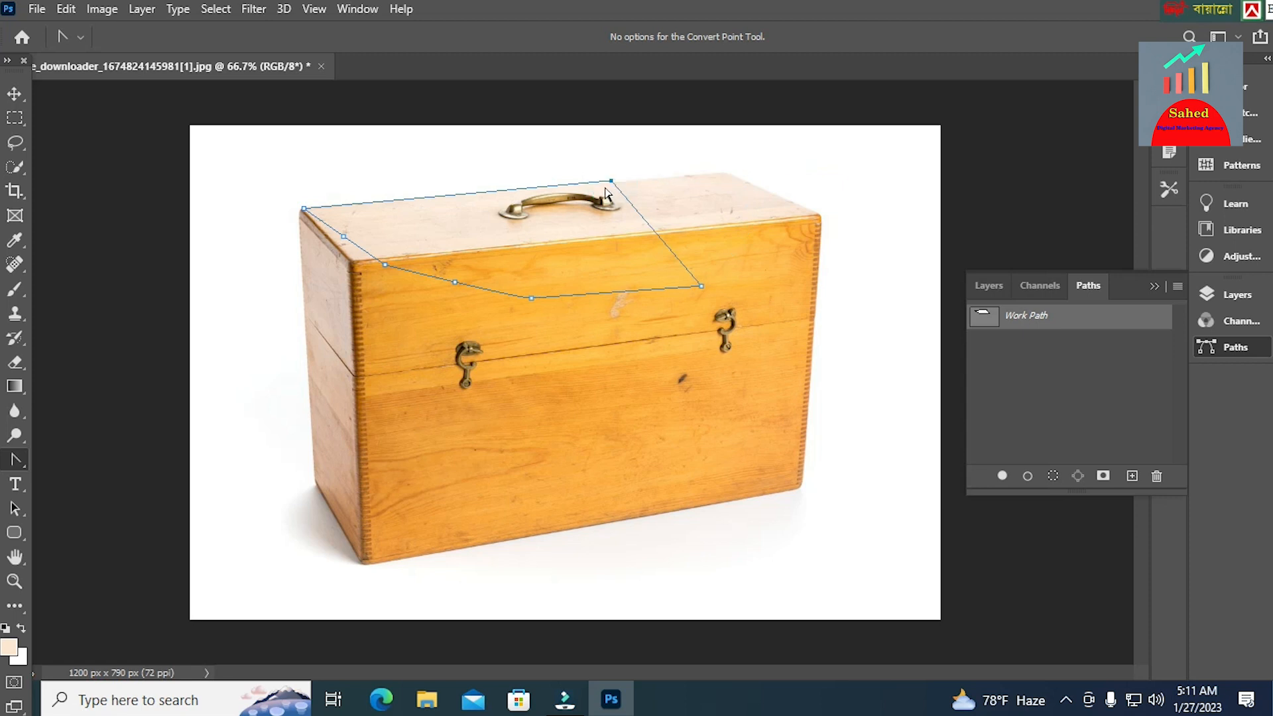
# Step: Convert the three anchor points along the path's lower-left edge on the box front to corner points
pyautogui.click(531, 298)
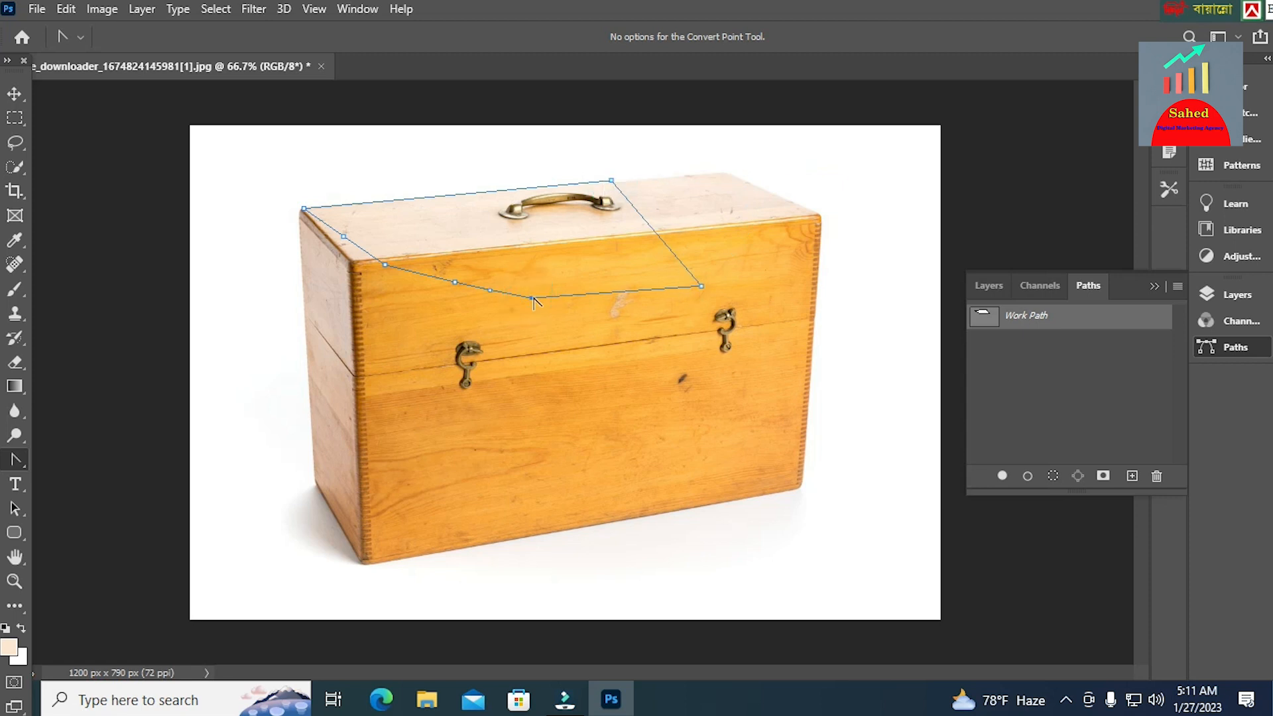
pyautogui.click(455, 282)
pyautogui.click(384, 265)
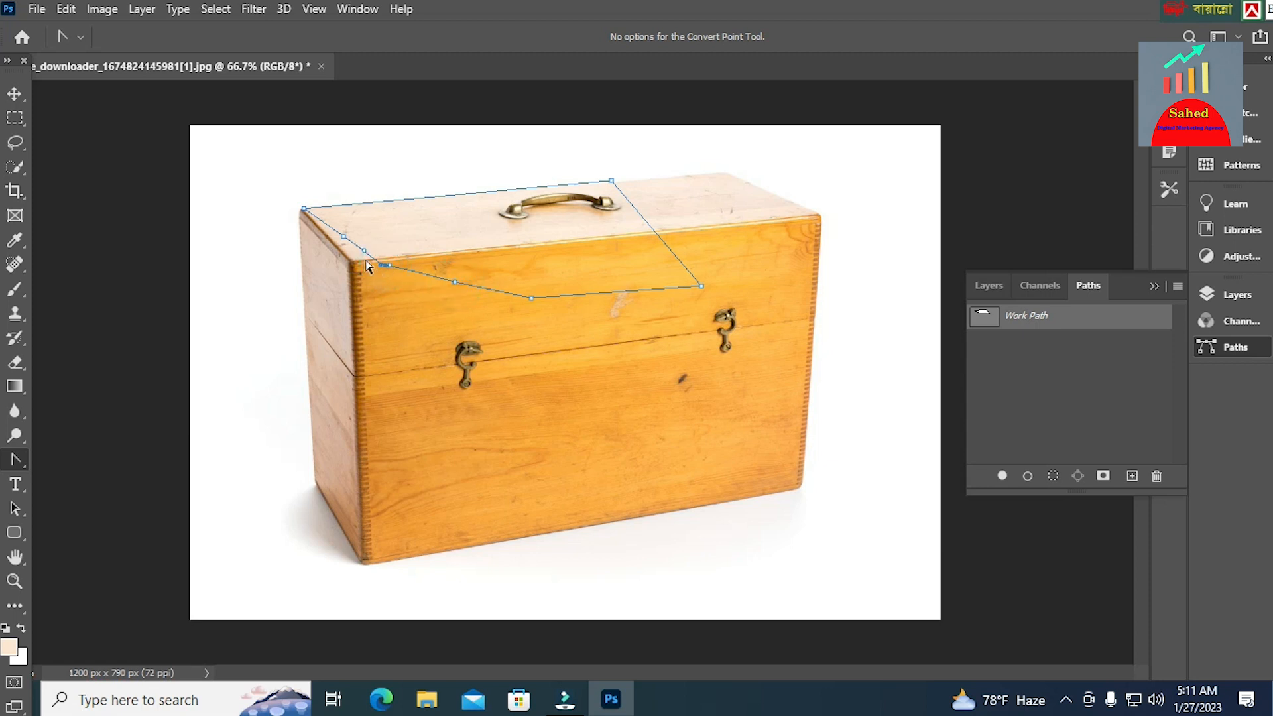